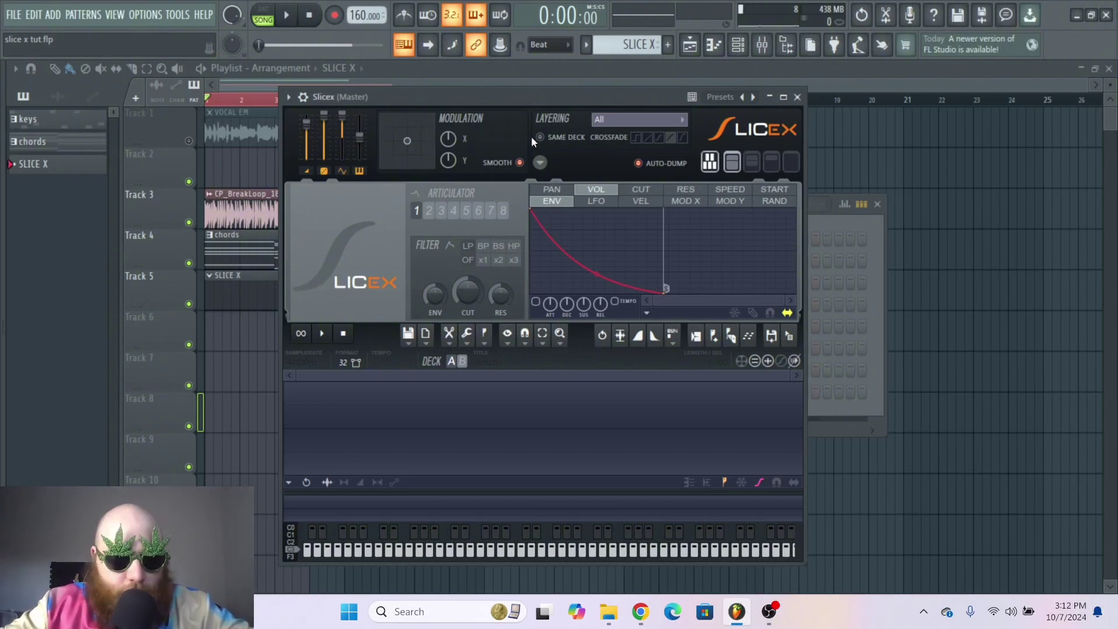
- Position the Slicex window over the playlist and briefly play the song
left_click_drag(521, 102, 573, 92)
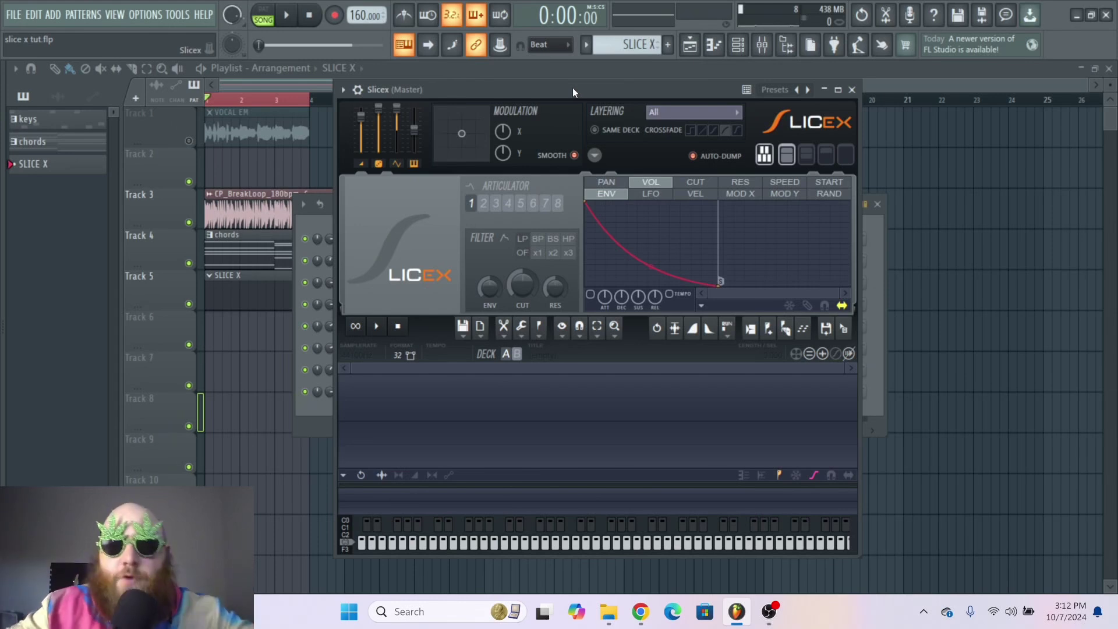
left_click_drag(578, 102, 616, 90)
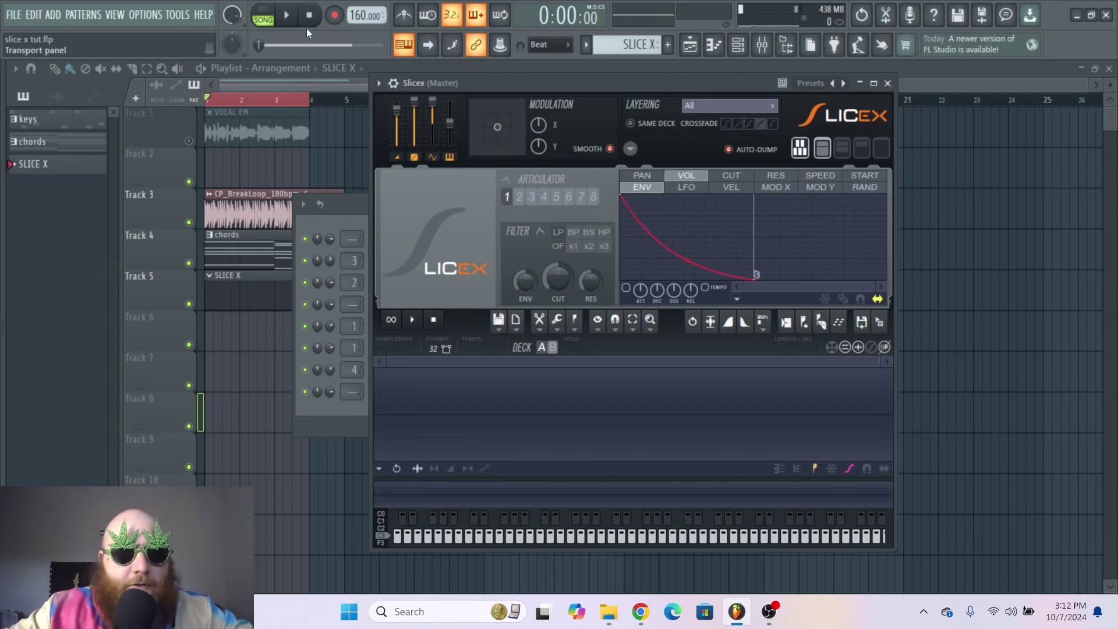
key("space")
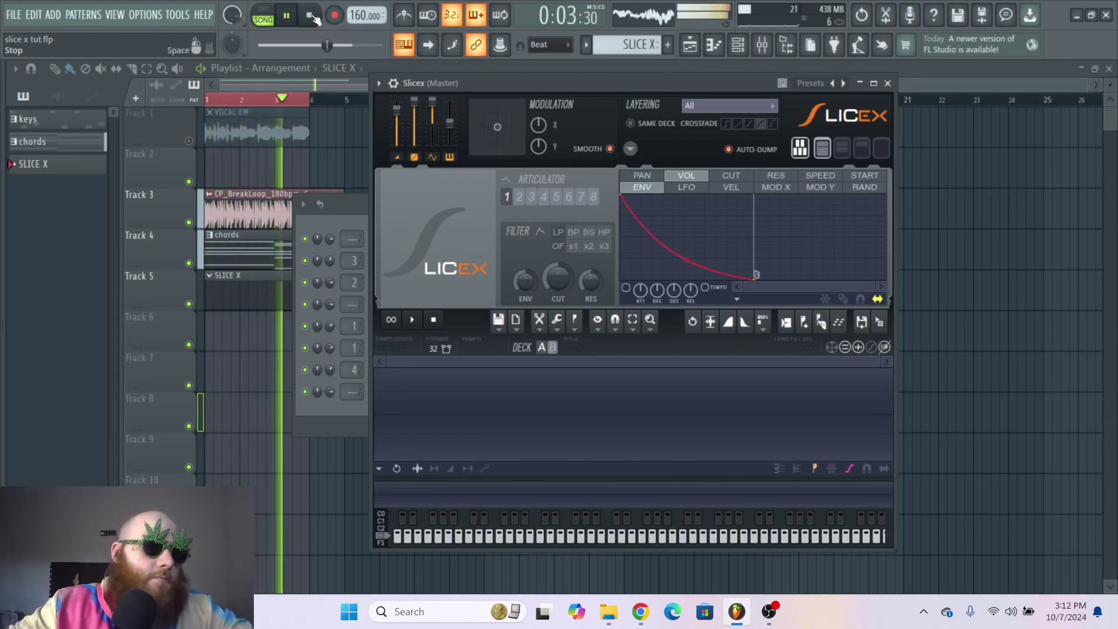
left_click(314, 19)
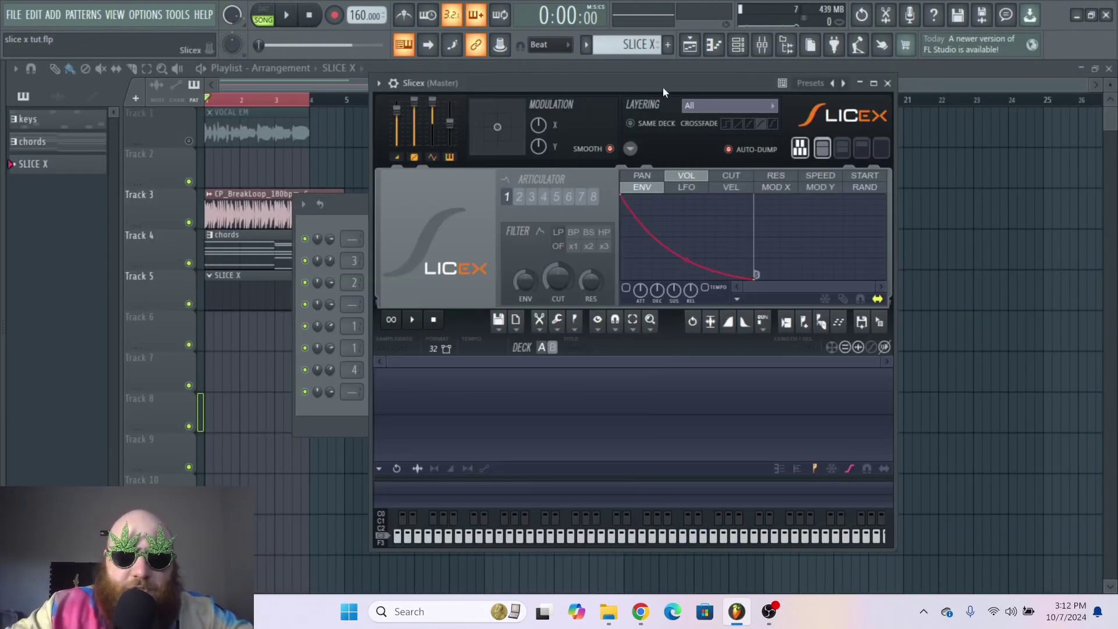
mouse_move(663, 87)
left_mouse_down()
mouse_move(643, 85)
mouse_move(650, 80)
left_mouse_up()
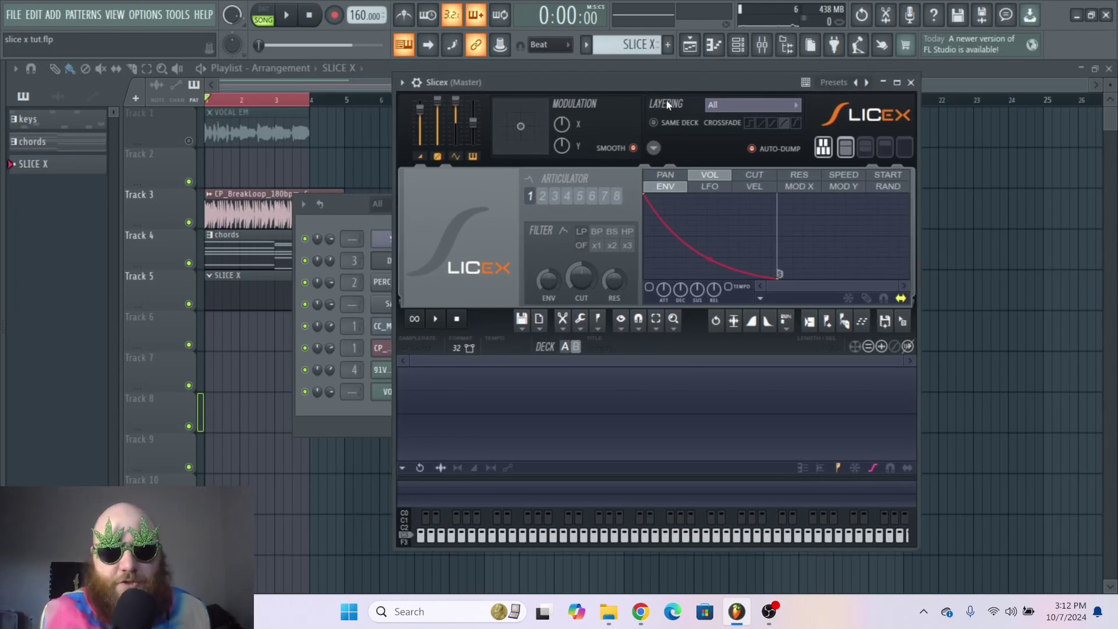
- Close Slicex and make the VOCAL EM clip's settings window Detached (free-floating)
left_click(523, 328)
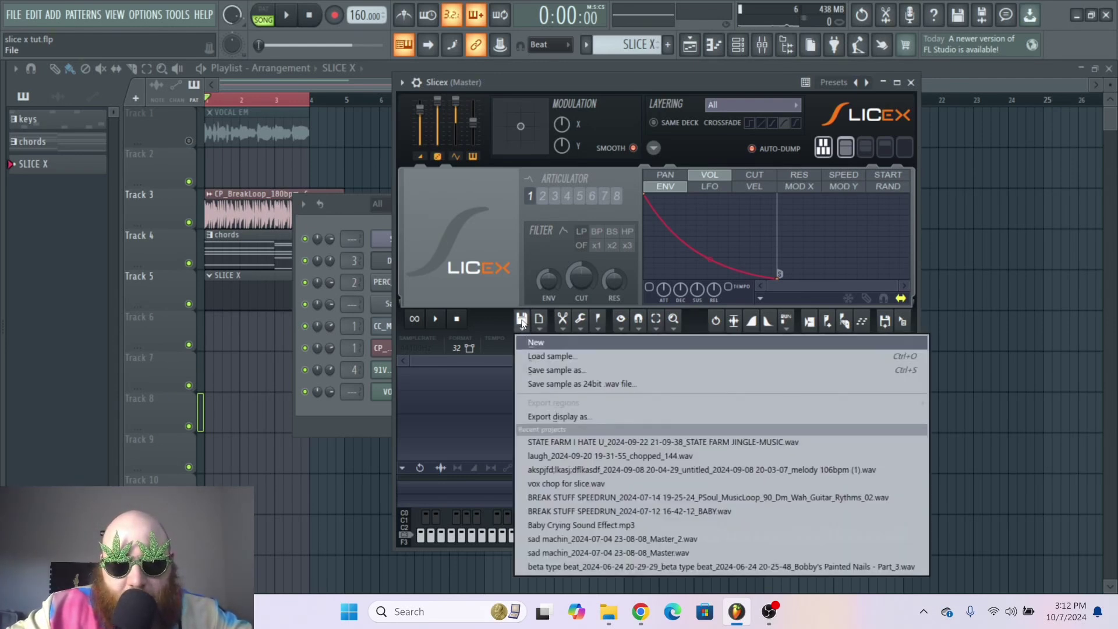
left_click(564, 79)
left_click(910, 82)
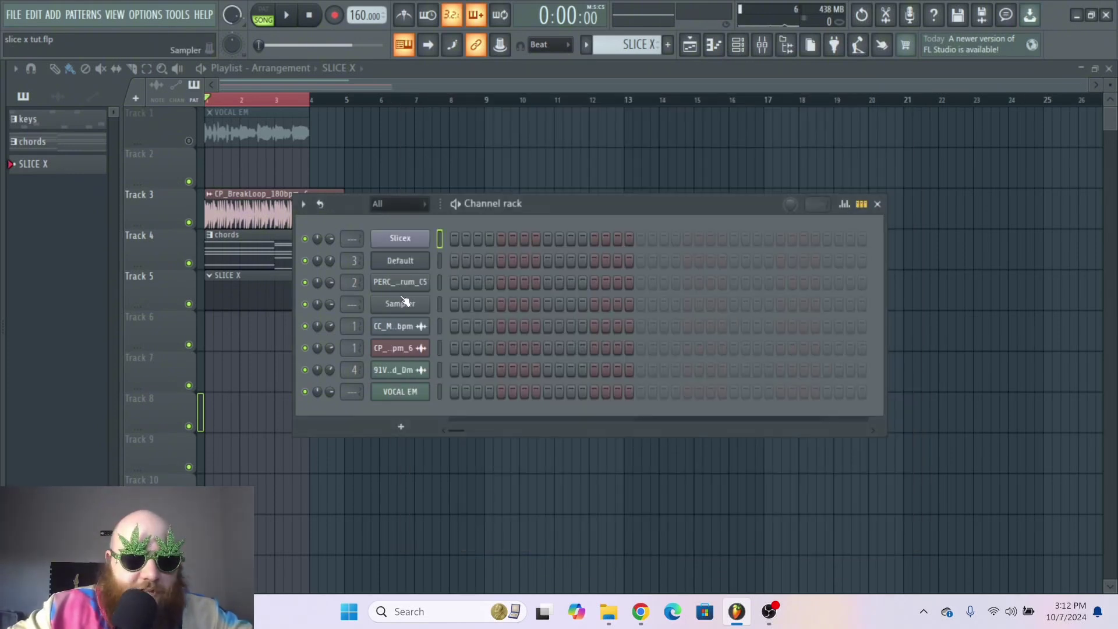
double_click(281, 141)
left_click_drag(400, 185, 430, 161)
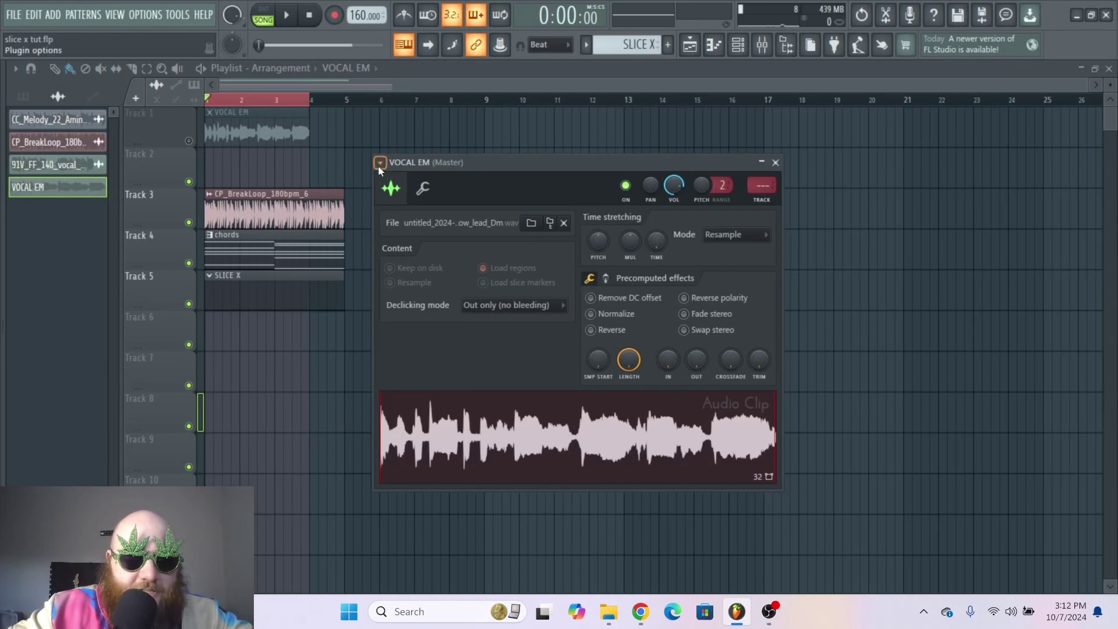
right_click(426, 164)
left_click(448, 437)
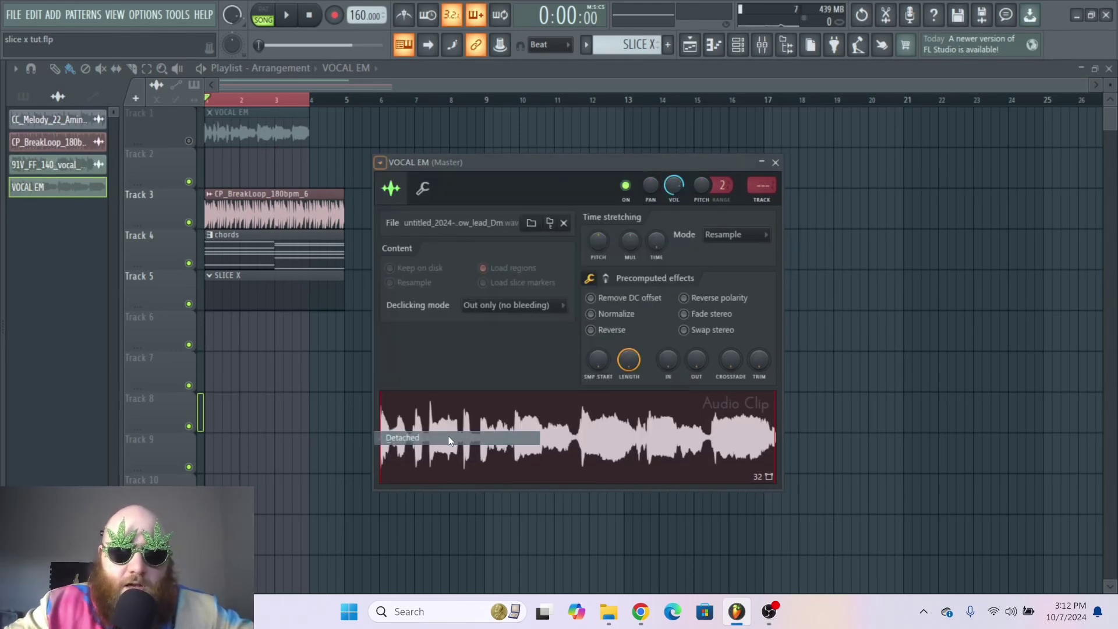
left_click_drag(447, 158, 445, 154)
- Reopen Slicex from the Channel Rack with the VOCAL EM waveform fully visible beside it
key("alt+F8")
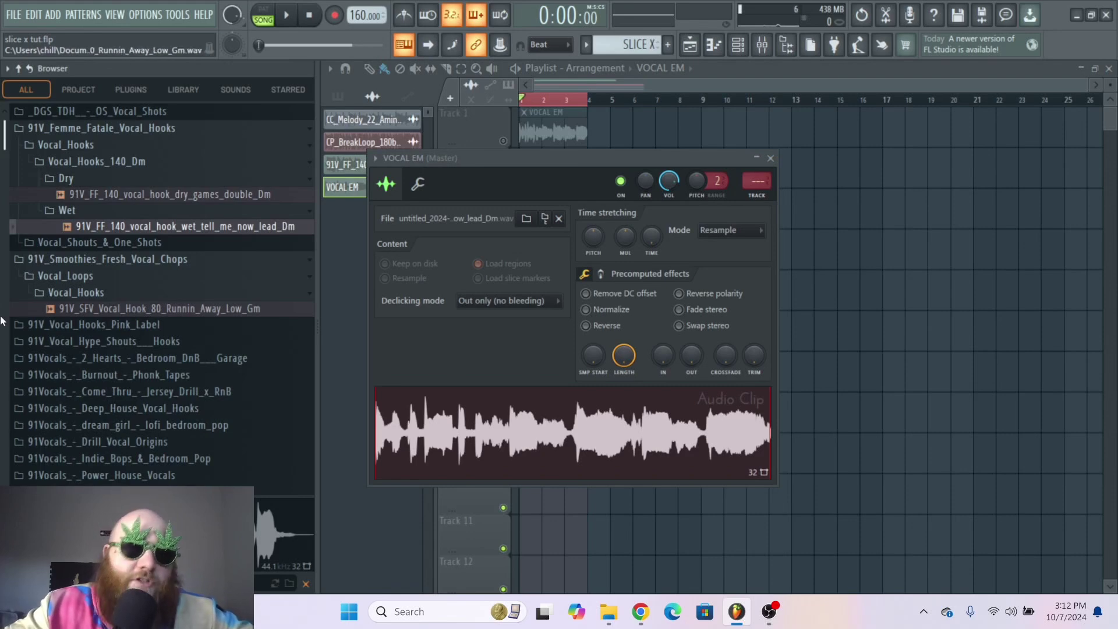
key("alt+F8")
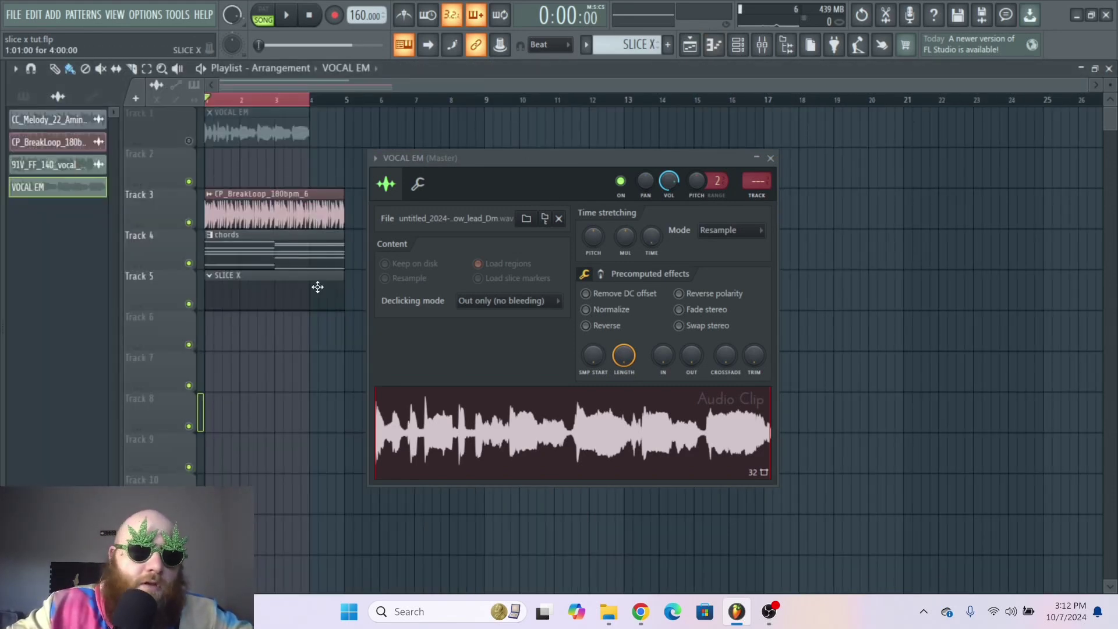
key("F6")
left_click_drag(569, 159, 82, 150)
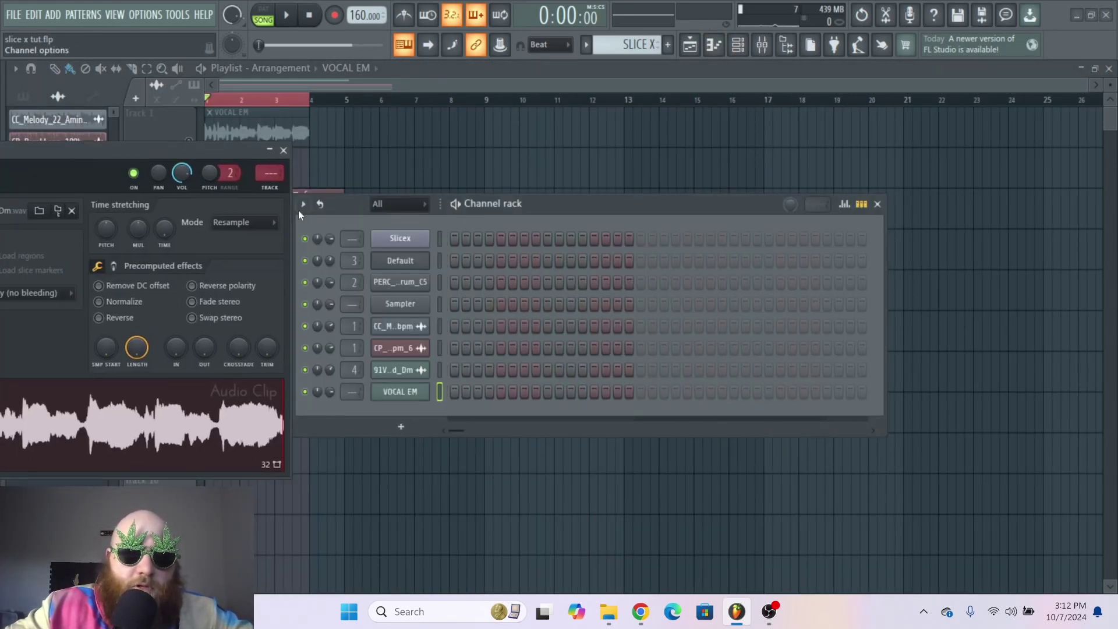
left_click(398, 238)
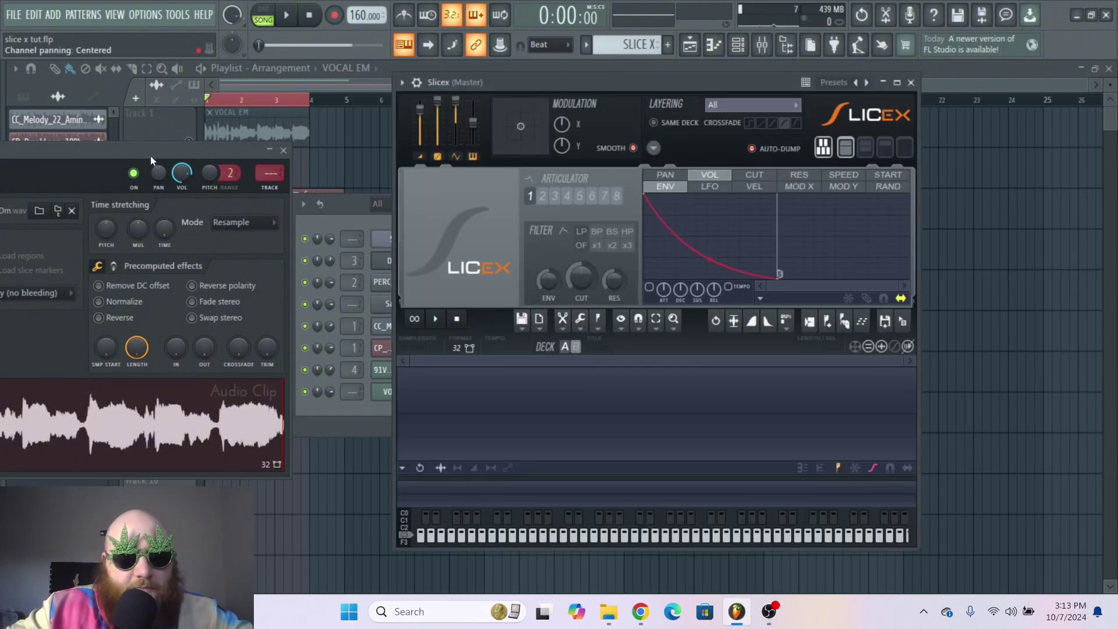
left_click_drag(150, 152, 281, 157)
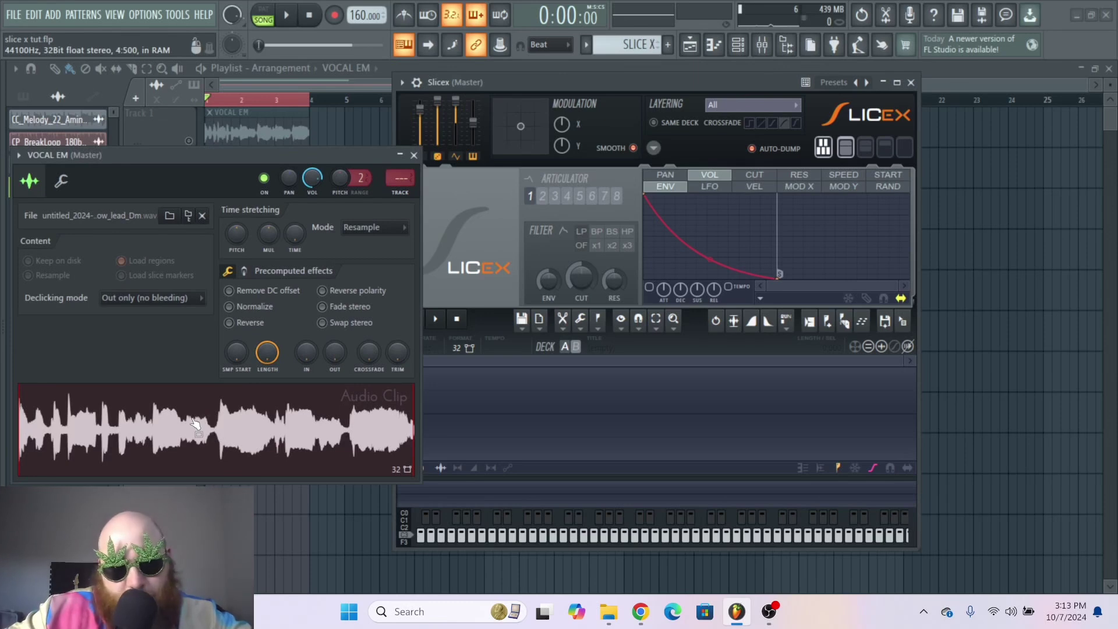
- Drag the VOCAL EM waveform into Slicex, close VOCAL EM, and auto-slice with Dull sensitivity
left_click_drag(195, 424, 456, 388)
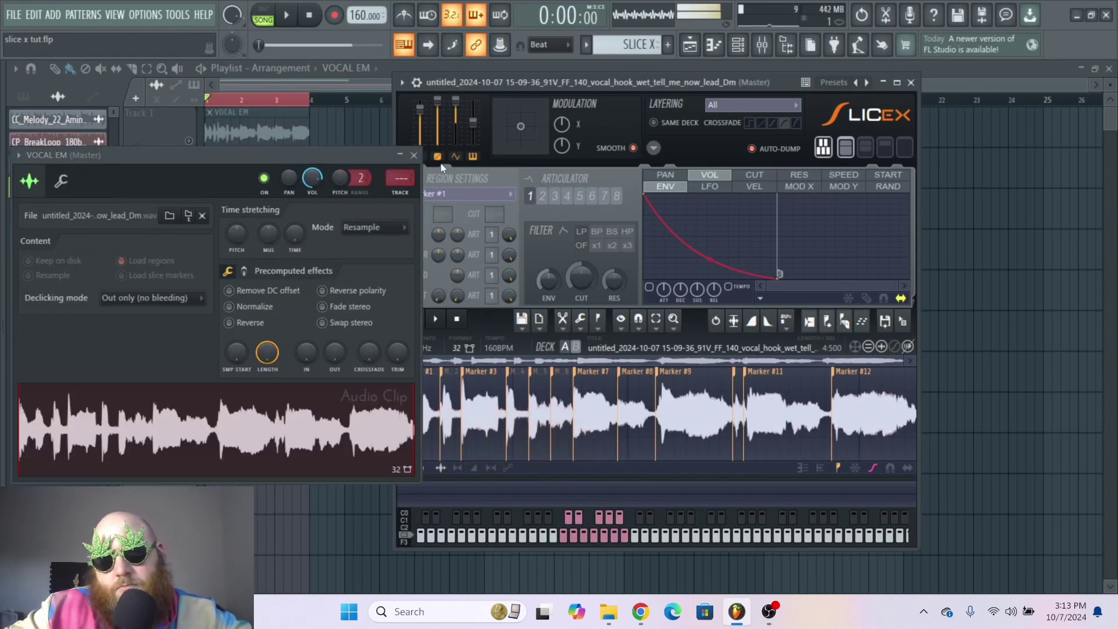
left_click(413, 155)
left_click_drag(771, 150, 535, 132)
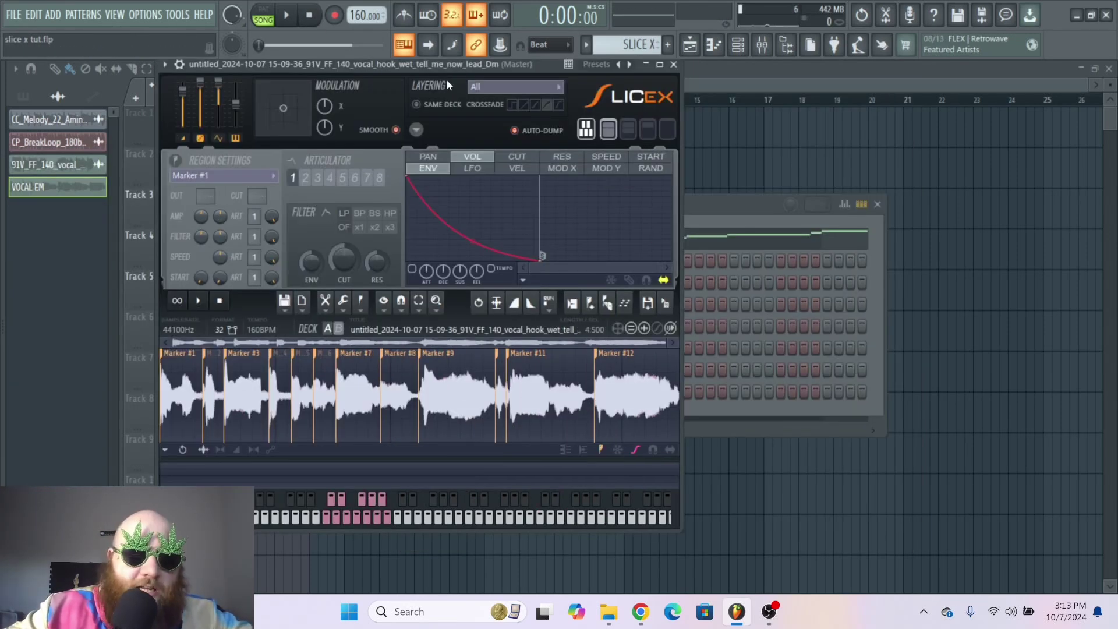
left_click_drag(434, 65, 508, 81)
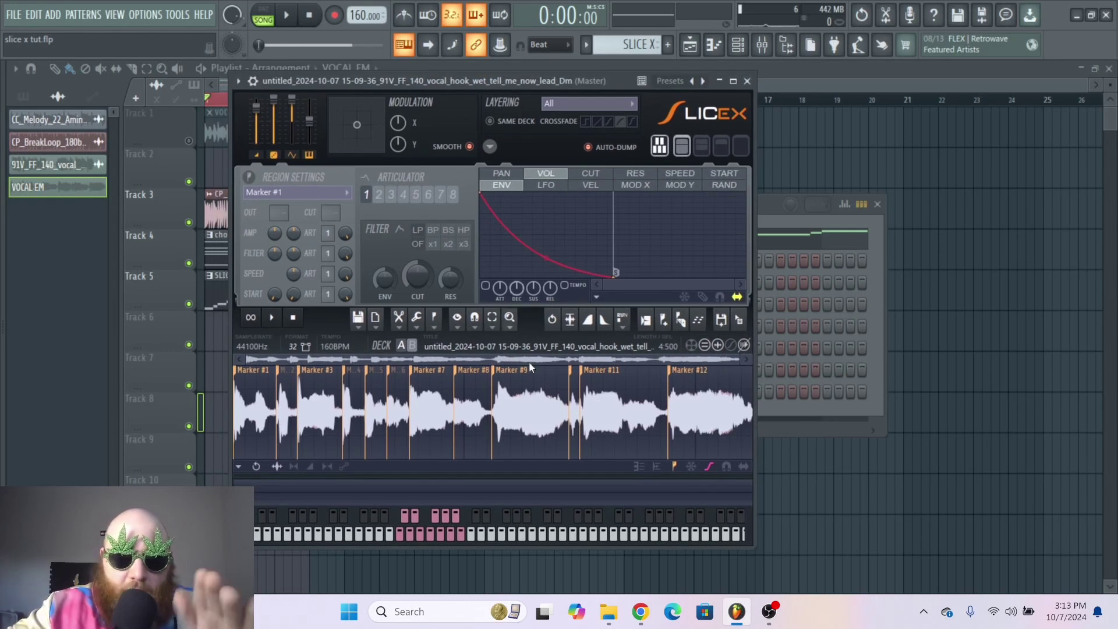
left_click(681, 319)
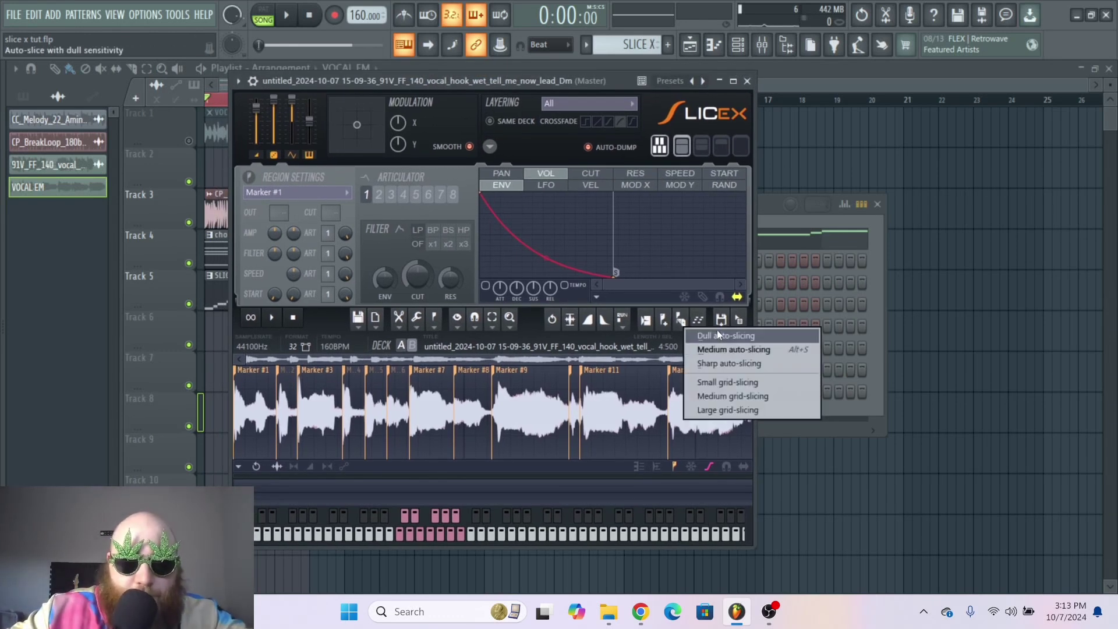
left_click(720, 337)
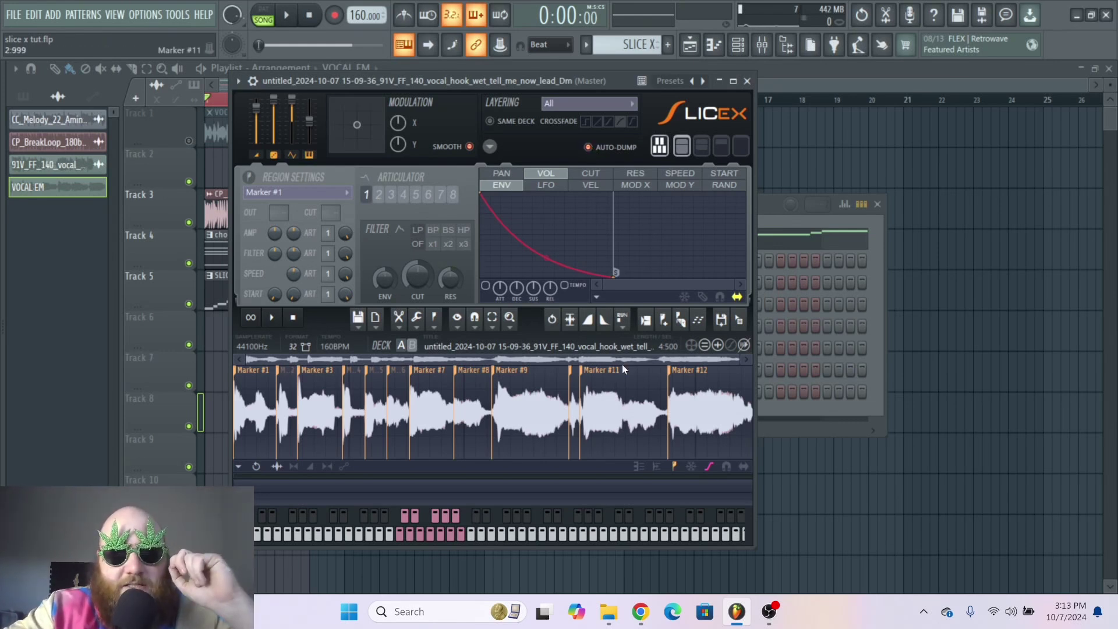
- Send the twelve slices to the piano roll, play the ascending pattern, then return to Slicex
left_click_drag(599, 83, 527, 103)
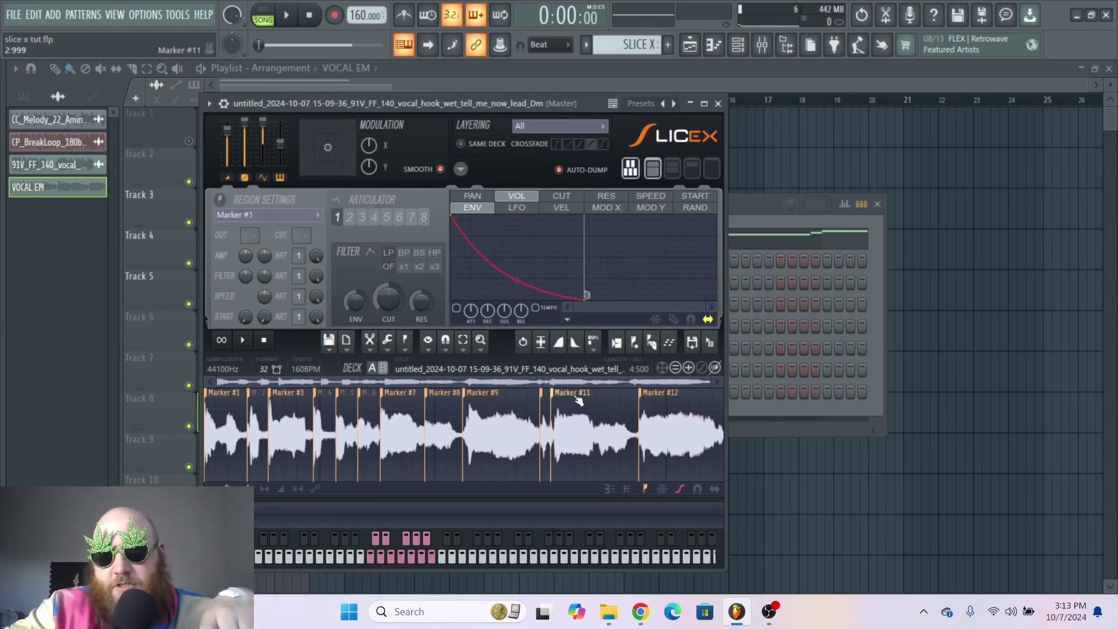
left_click_drag(574, 102, 582, 287)
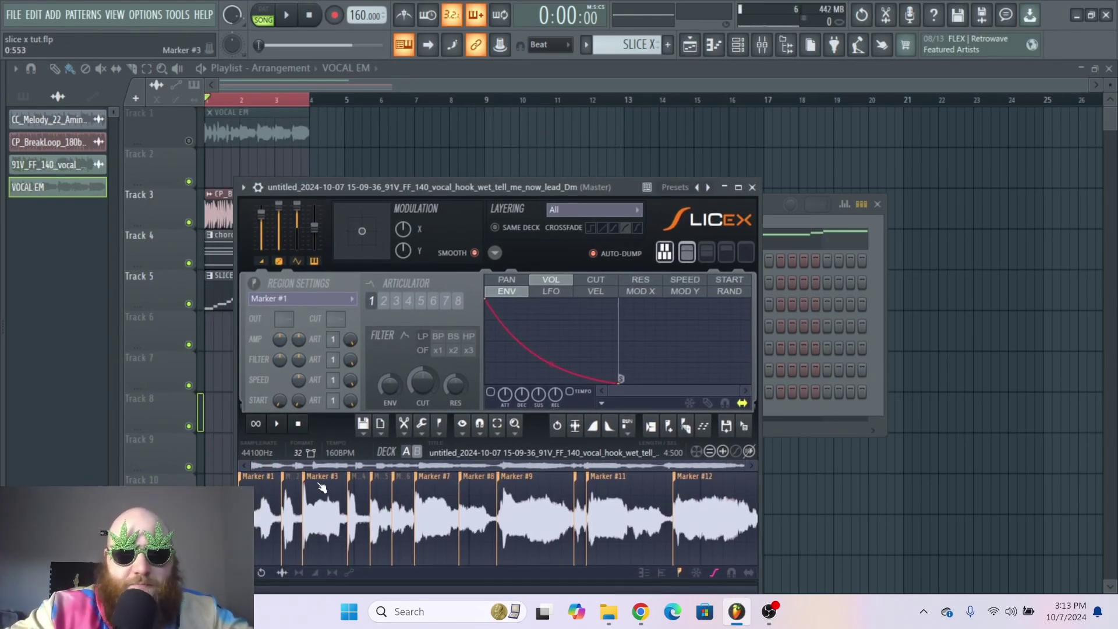
key("F7")
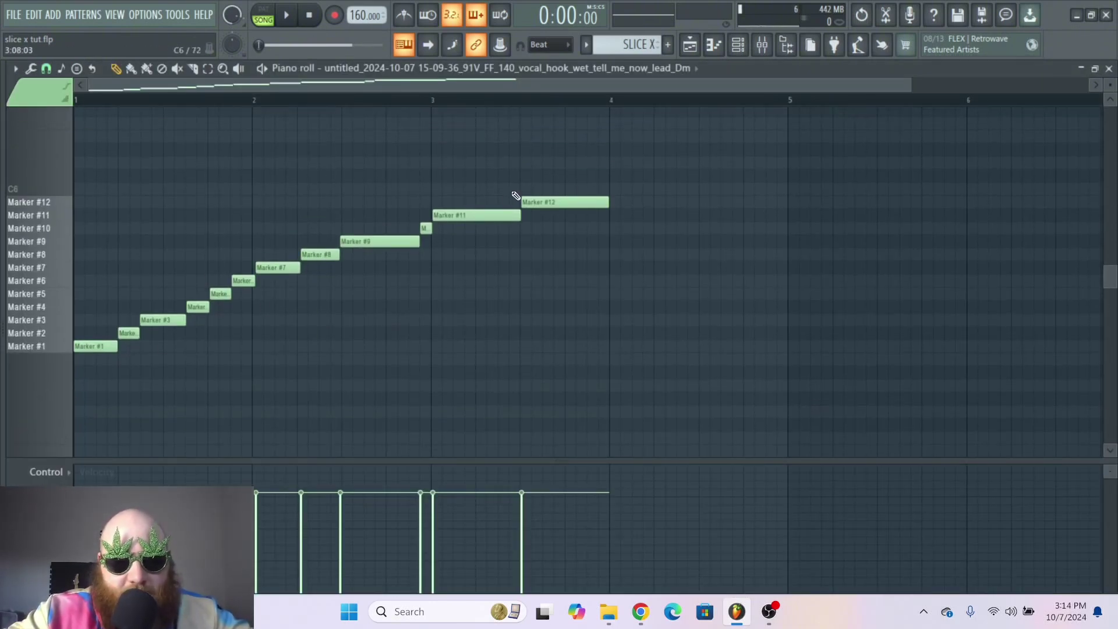
key("space")
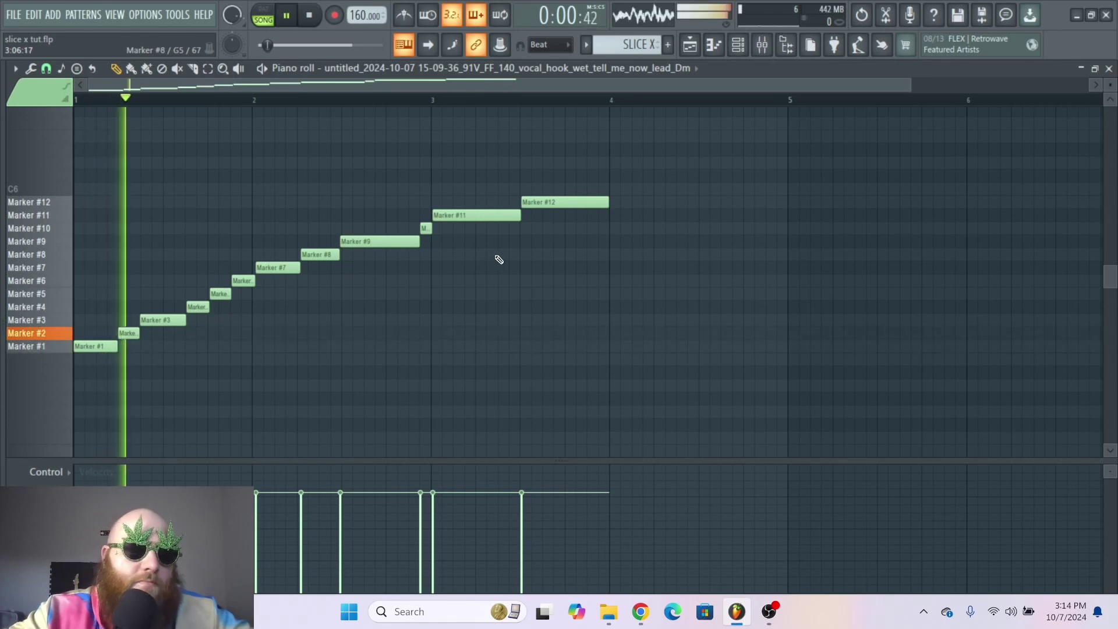
key("F7")
key("space")
left_click_drag(474, 177, 473, 134)
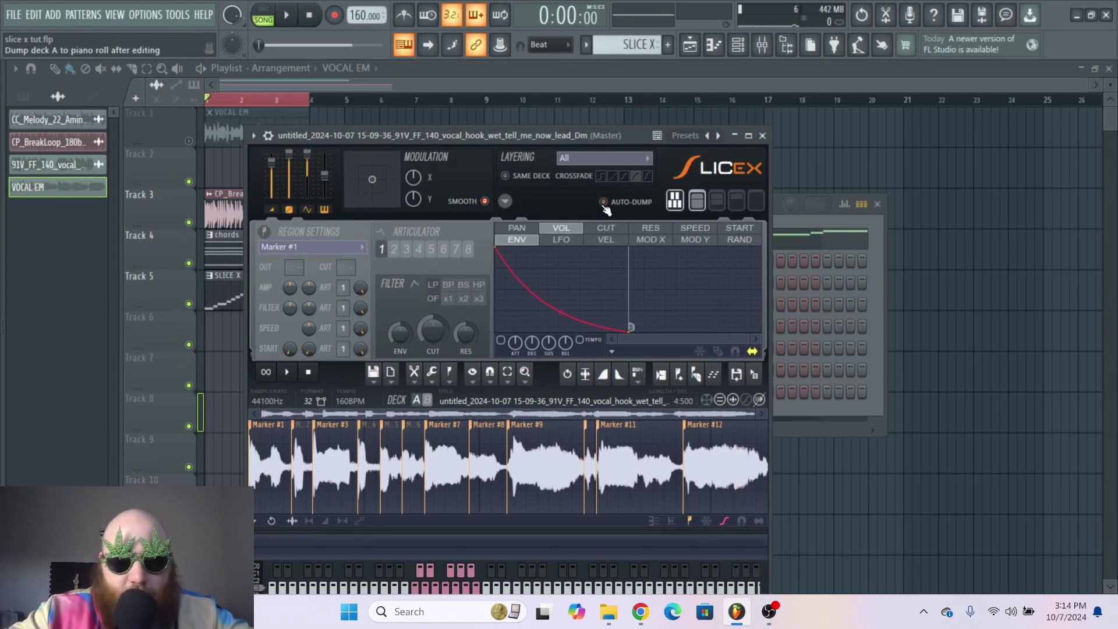
left_click_drag(589, 135, 599, 81)
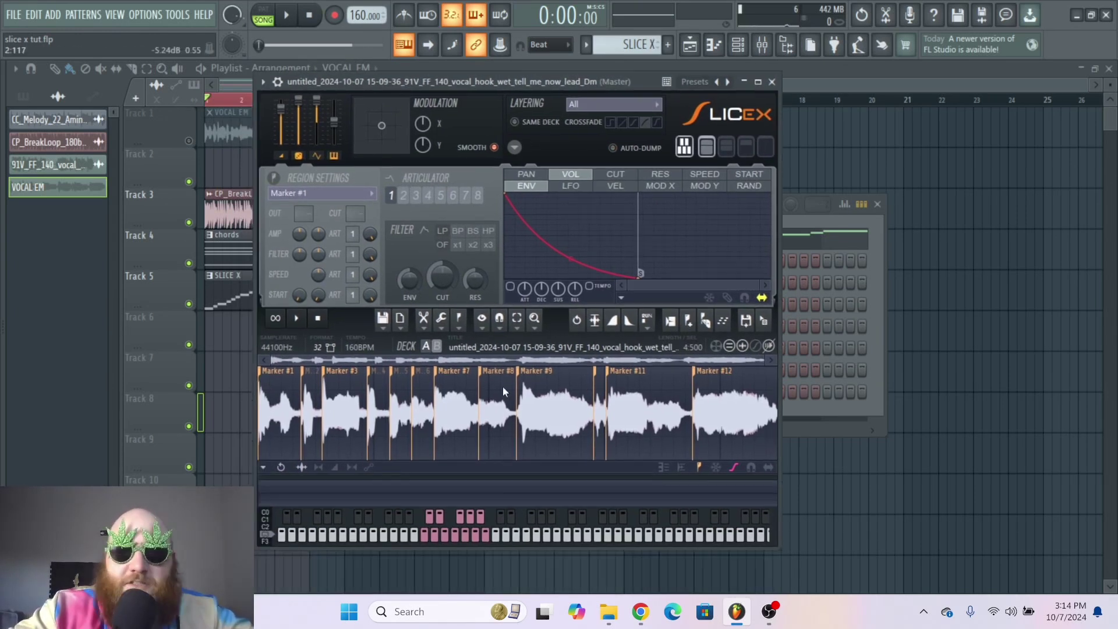
left_click(430, 543)
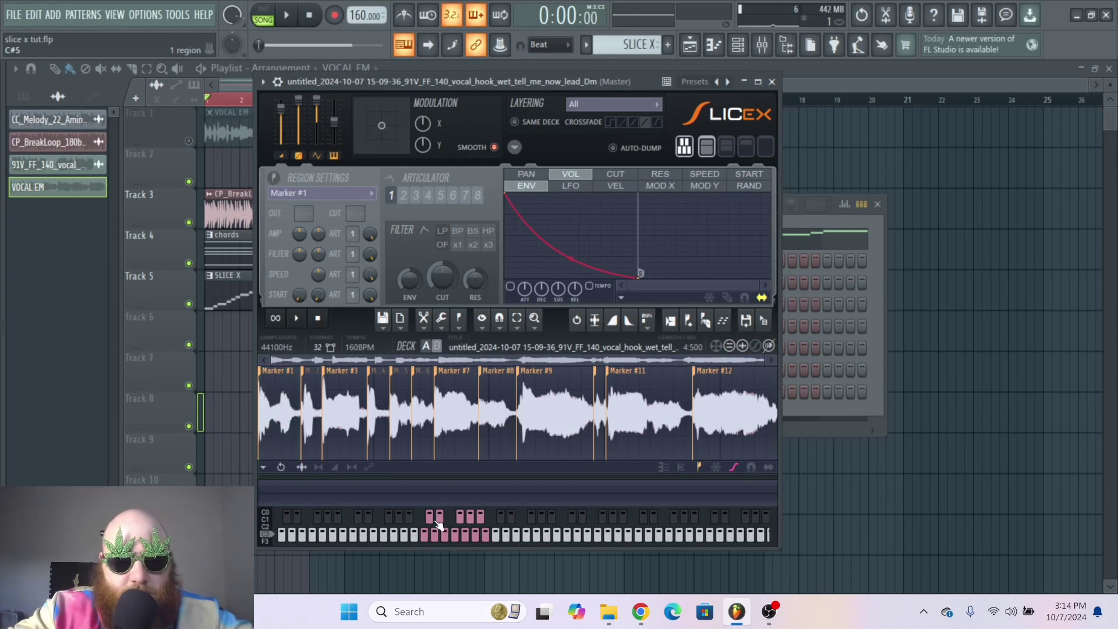
left_click(438, 525)
left_click(441, 525)
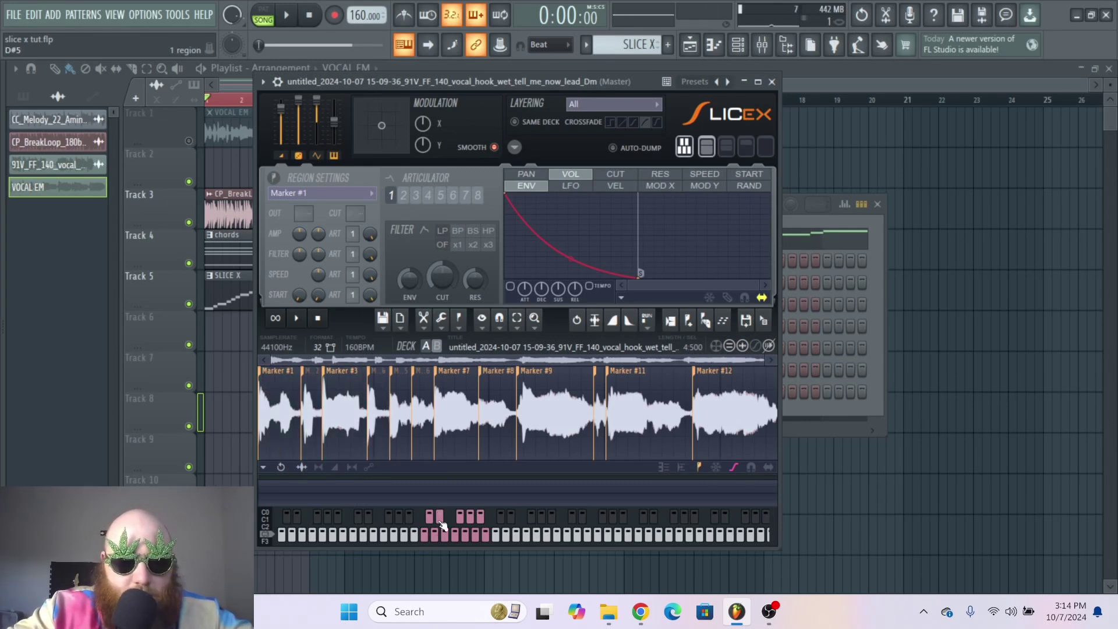
left_click(452, 542)
left_click(461, 519)
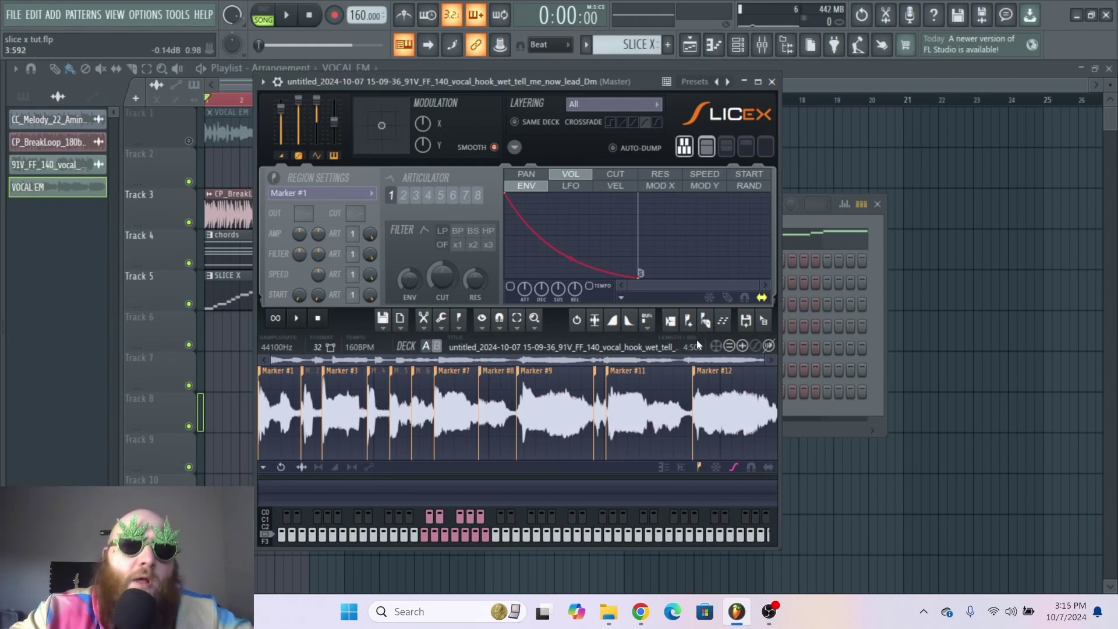
left_click_drag(616, 81, 620, 82)
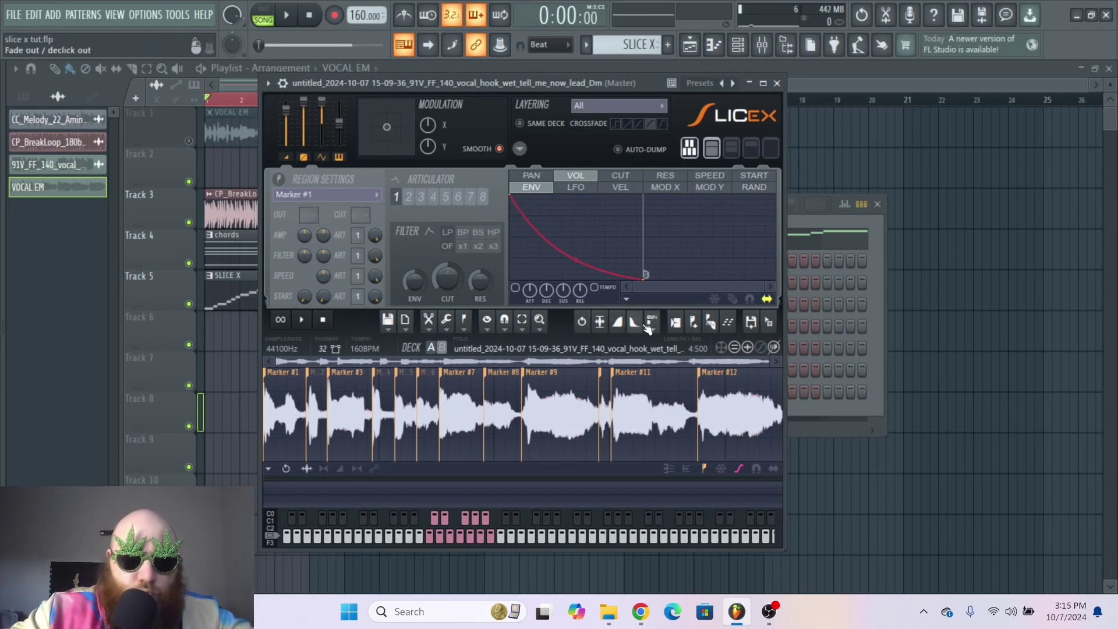
- Delete each of the six remaining slice markers from the Slicex waveform, one after another
right_click(292, 375)
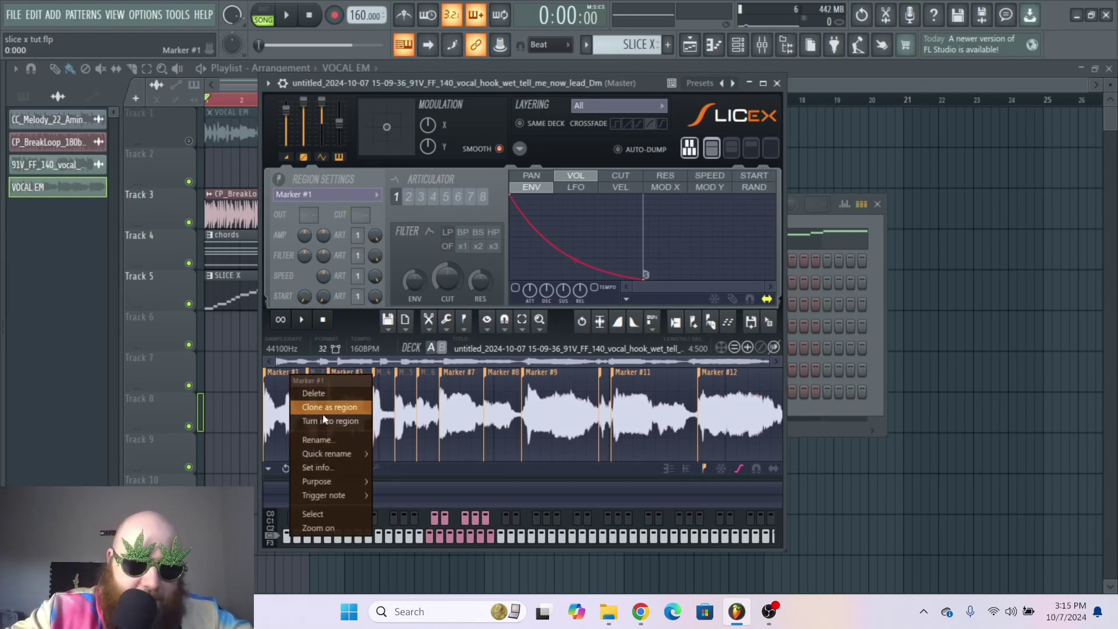
left_click(315, 399)
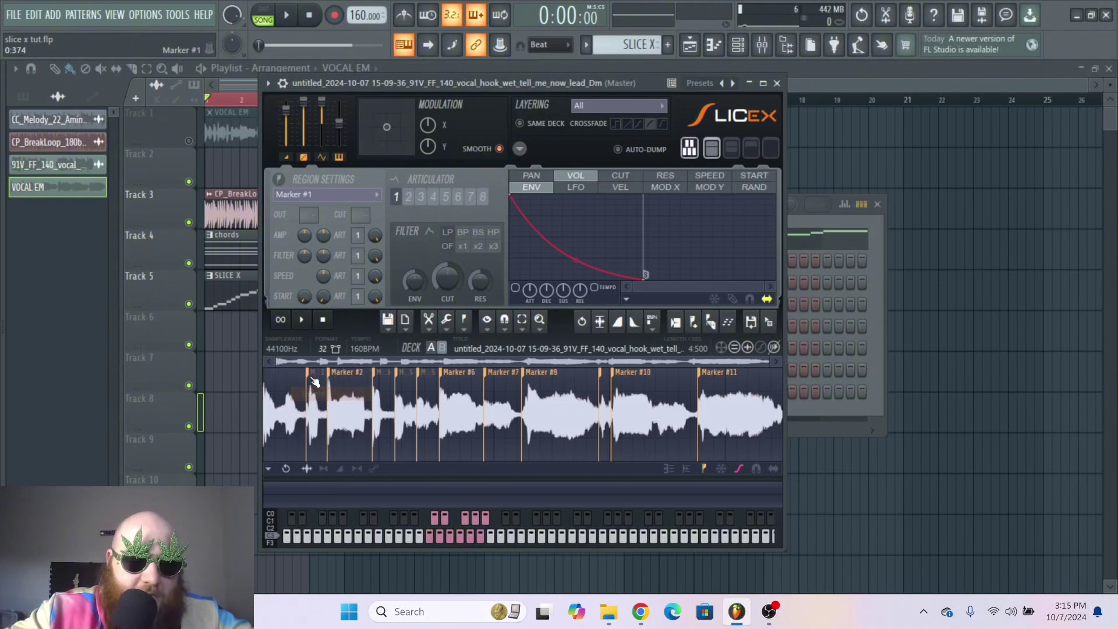
right_click(310, 376)
left_click(361, 393)
right_click(340, 372)
left_click(372, 393)
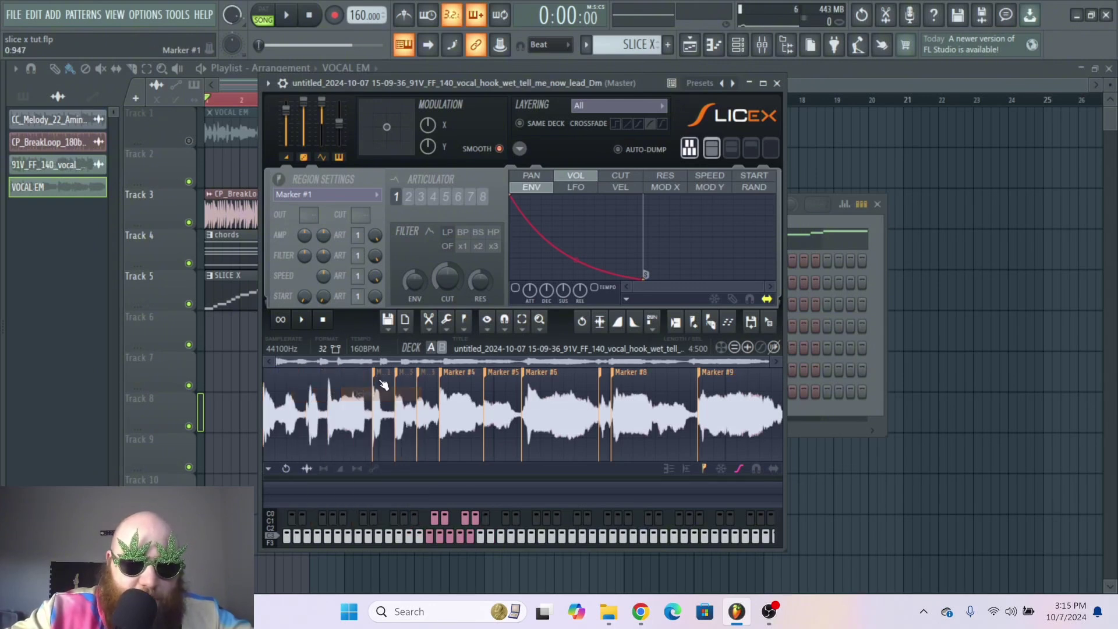
right_click(381, 372)
left_click(442, 397)
right_click(425, 371)
left_click(460, 394)
right_click(543, 372)
left_click(574, 389)
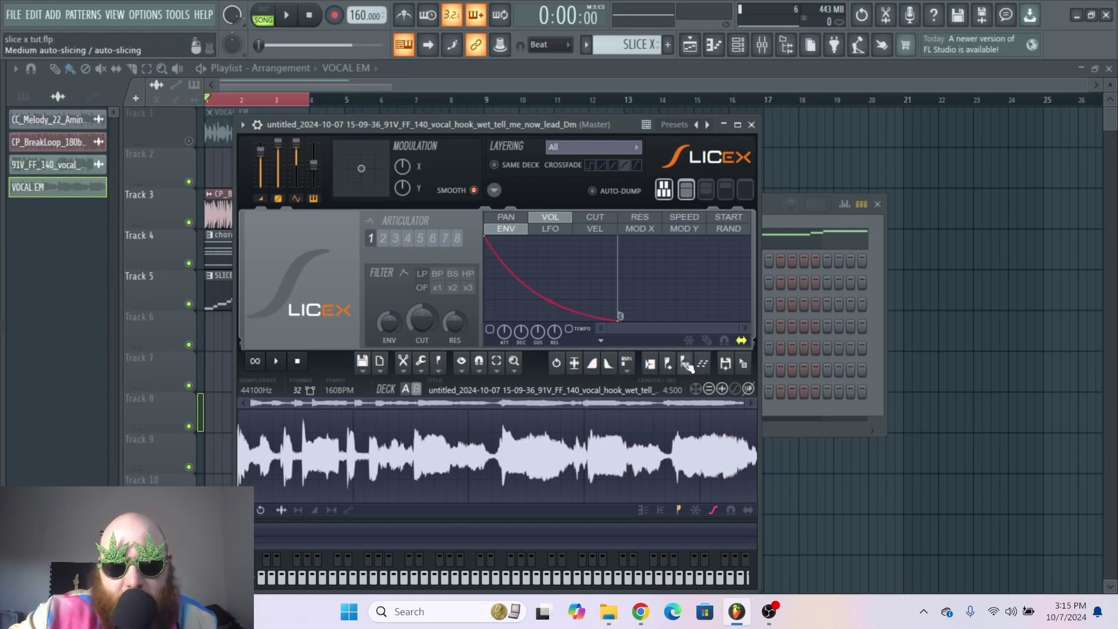
- Try Dull, Medium, 24-slice, and small and medium grid slicing on the vocal
left_click(685, 365)
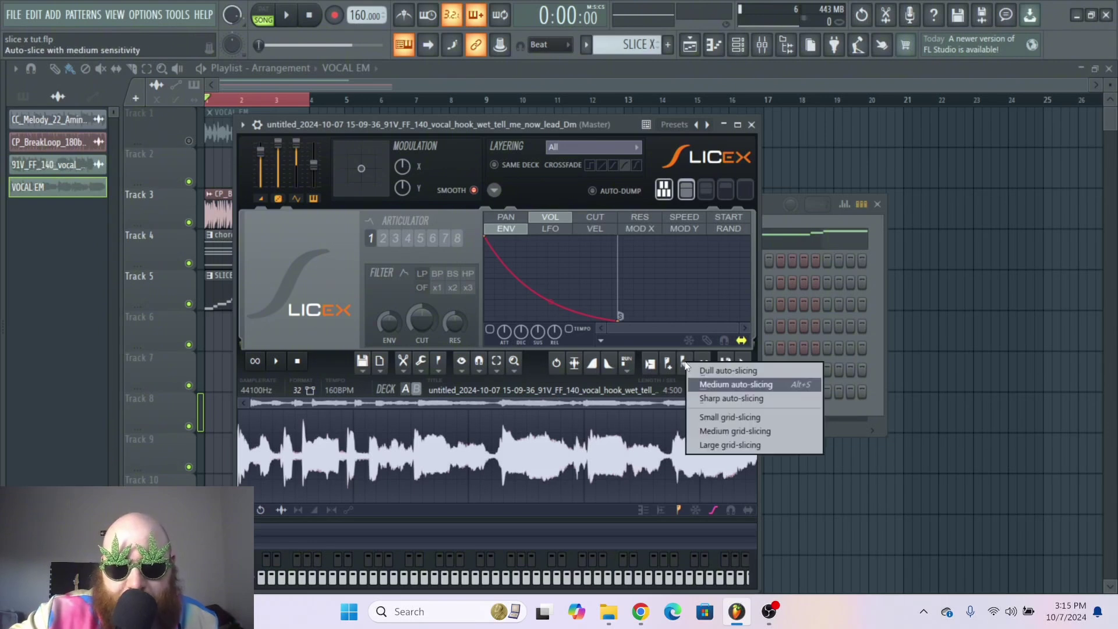
left_click(722, 369)
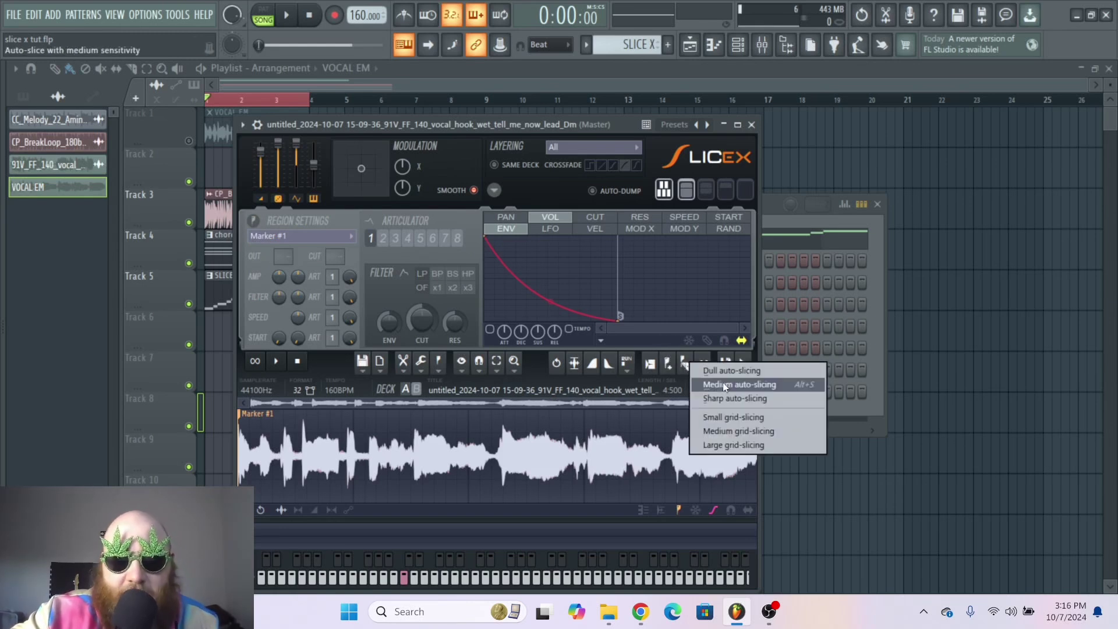
left_click(724, 387)
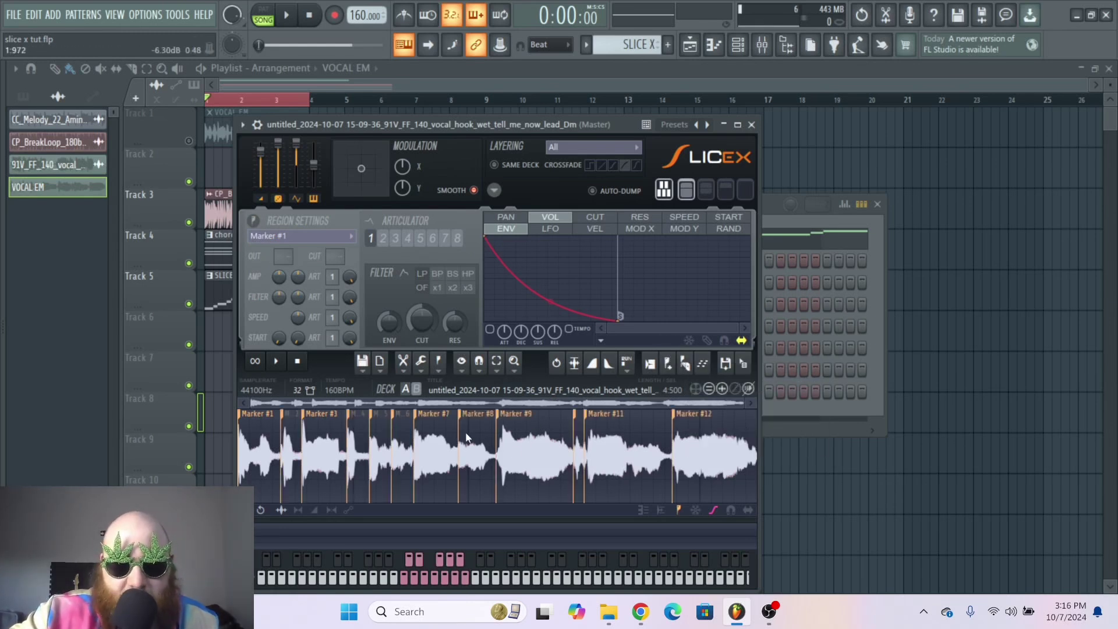
left_click(748, 388)
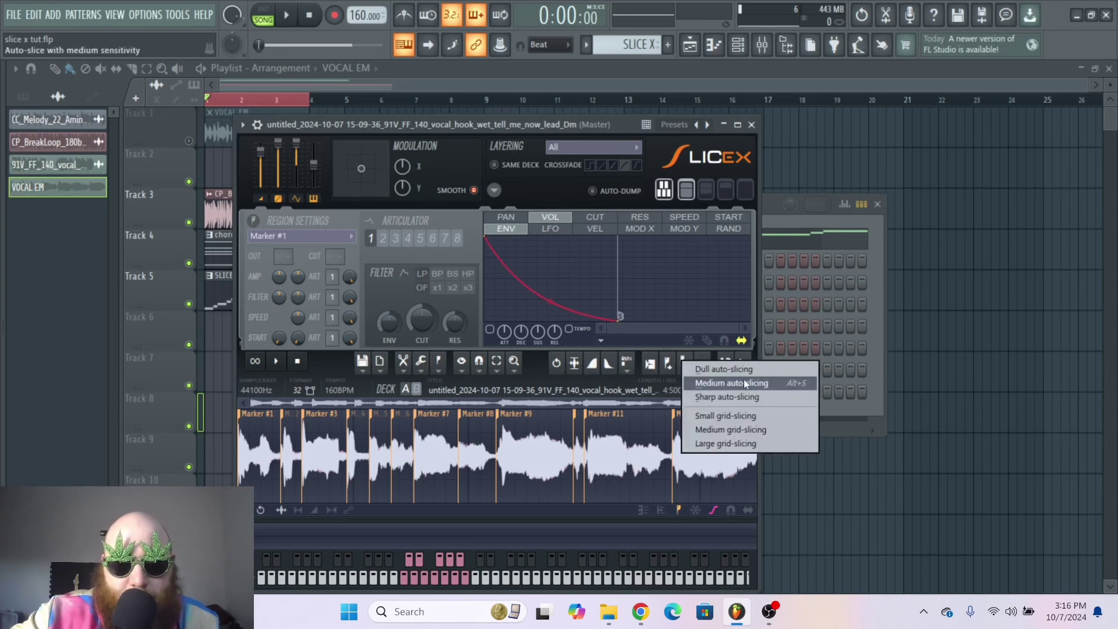
left_click(742, 396)
left_click(742, 386)
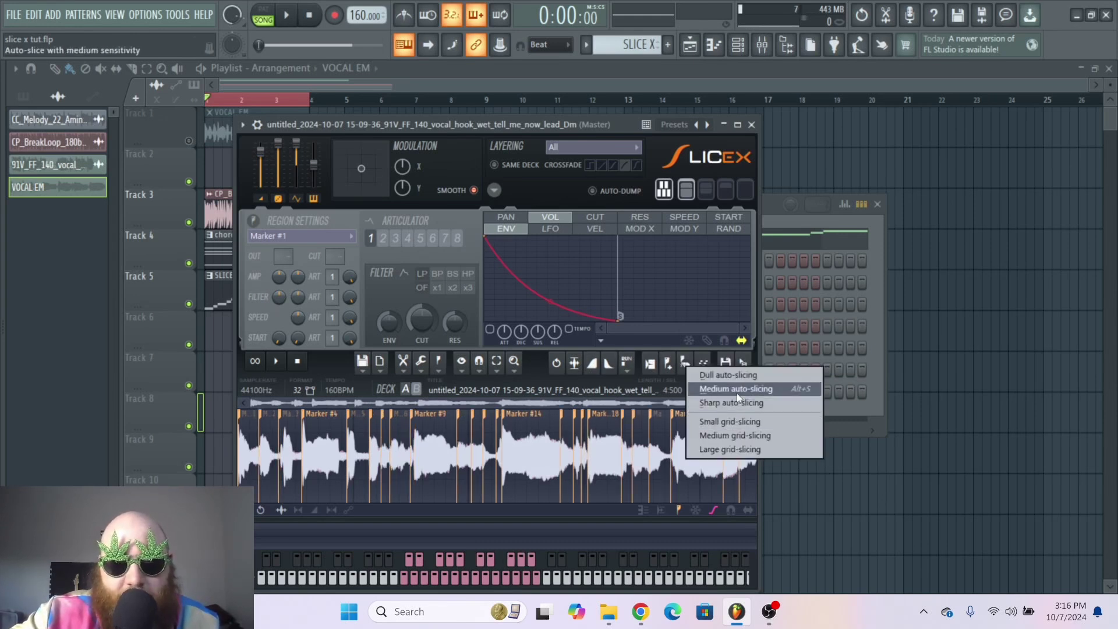
left_click(743, 421)
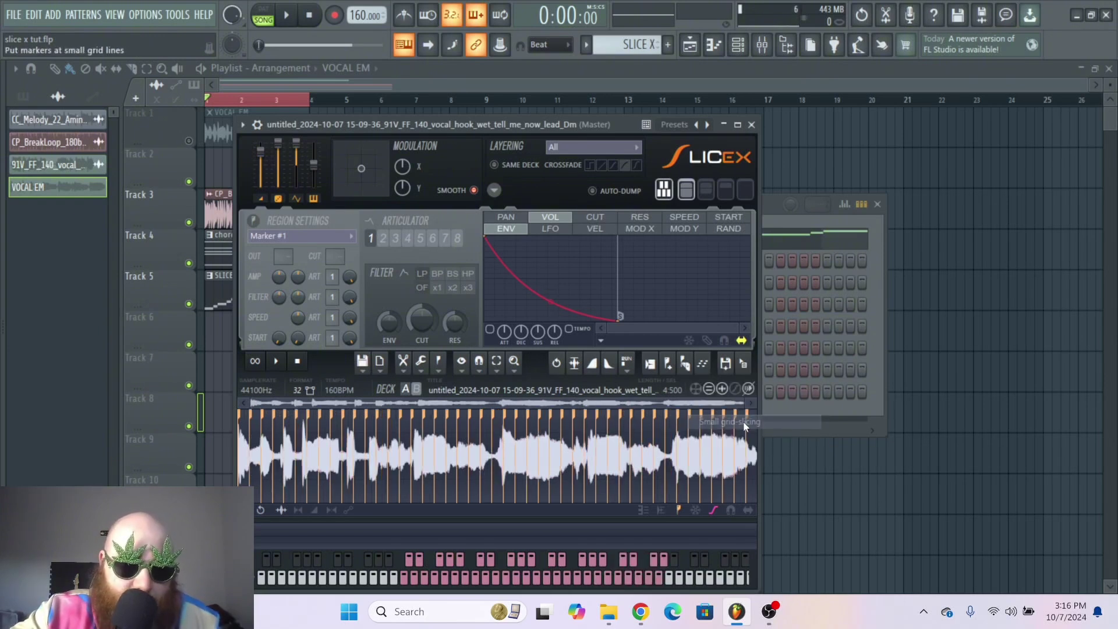
left_click(685, 365)
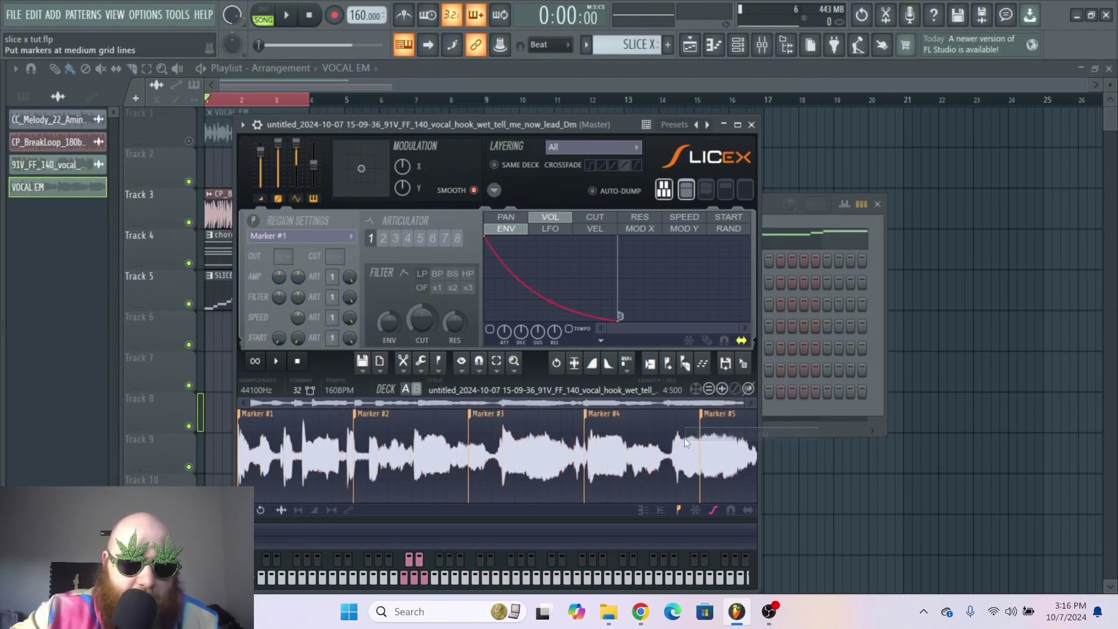
- Settle on Medium auto-slicing and shift Marker #11 slightly later
left_click(685, 364)
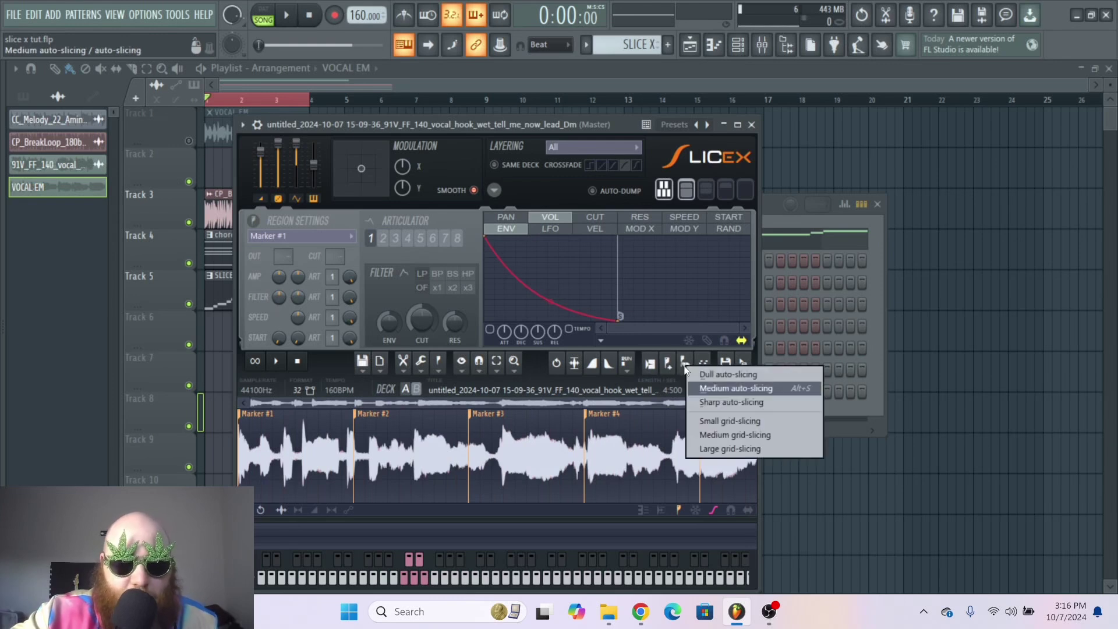
left_click(725, 388)
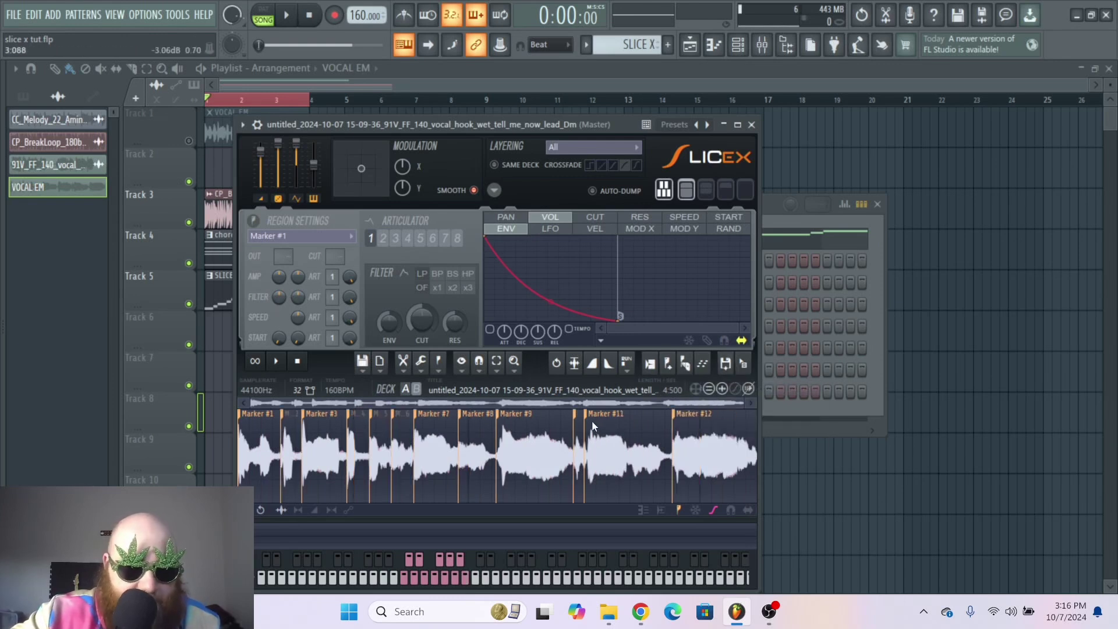
left_click_drag(611, 424, 615, 423)
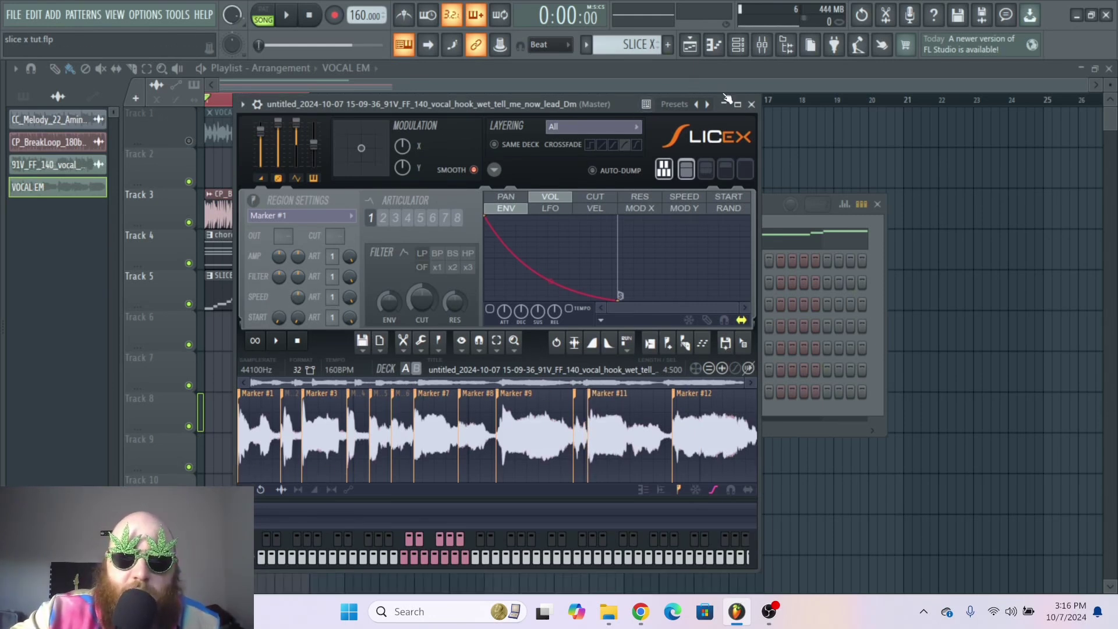
- Clear the ascending slice notes in the piano roll and draw a short Marker #1 note
left_click(751, 105)
left_click(492, 244)
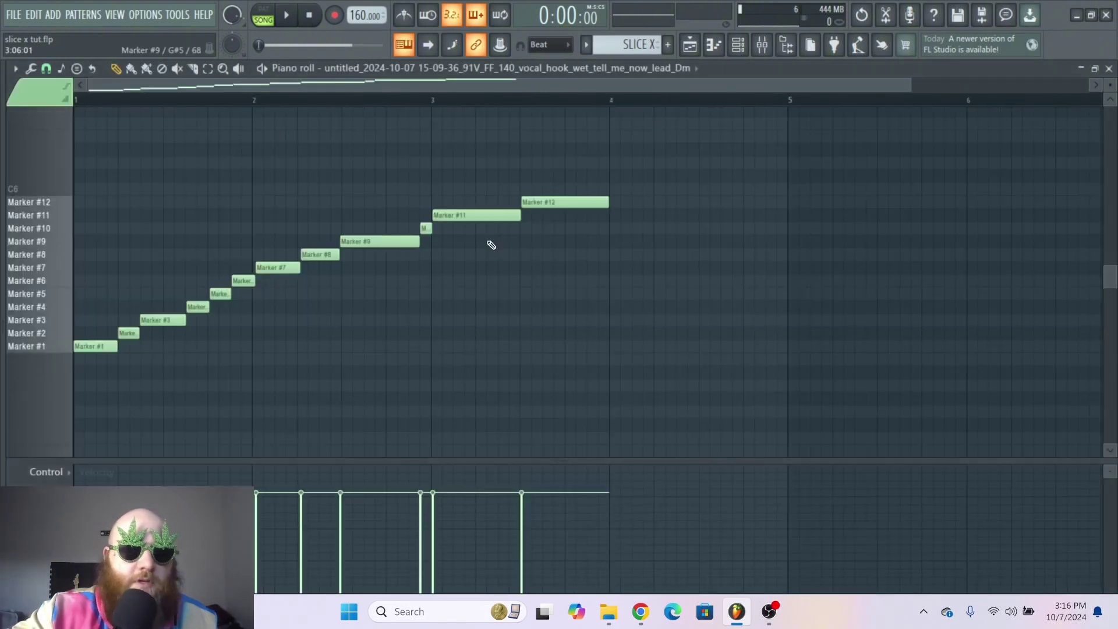
mouse_move(557, 195)
left_mouse_down()
mouse_move(207, 285)
mouse_move(130, 361)
mouse_move(132, 342)
mouse_move(280, 268)
left_mouse_up()
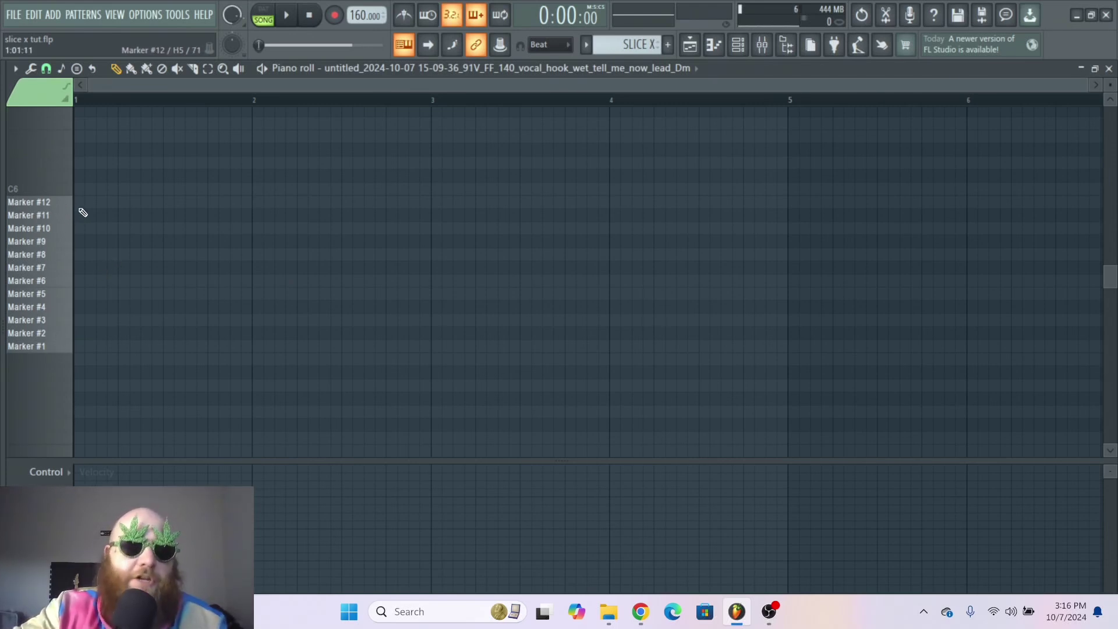
left_click_drag(85, 206, 80, 351)
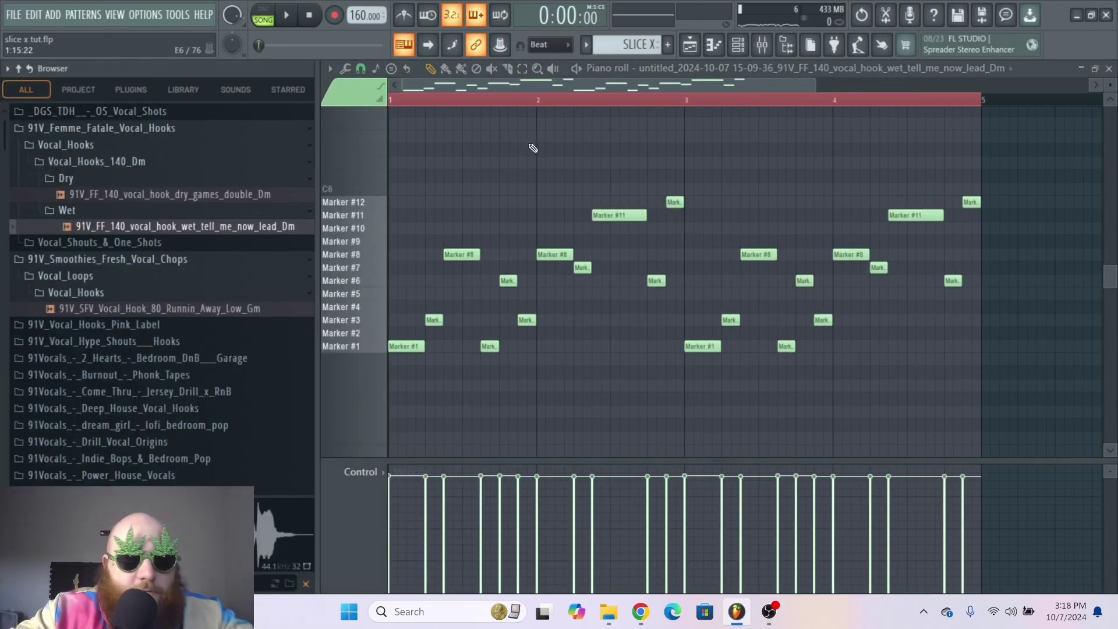
- Play back the chop pattern, preview the first Marker #8 note, and hide the browser
key("space")
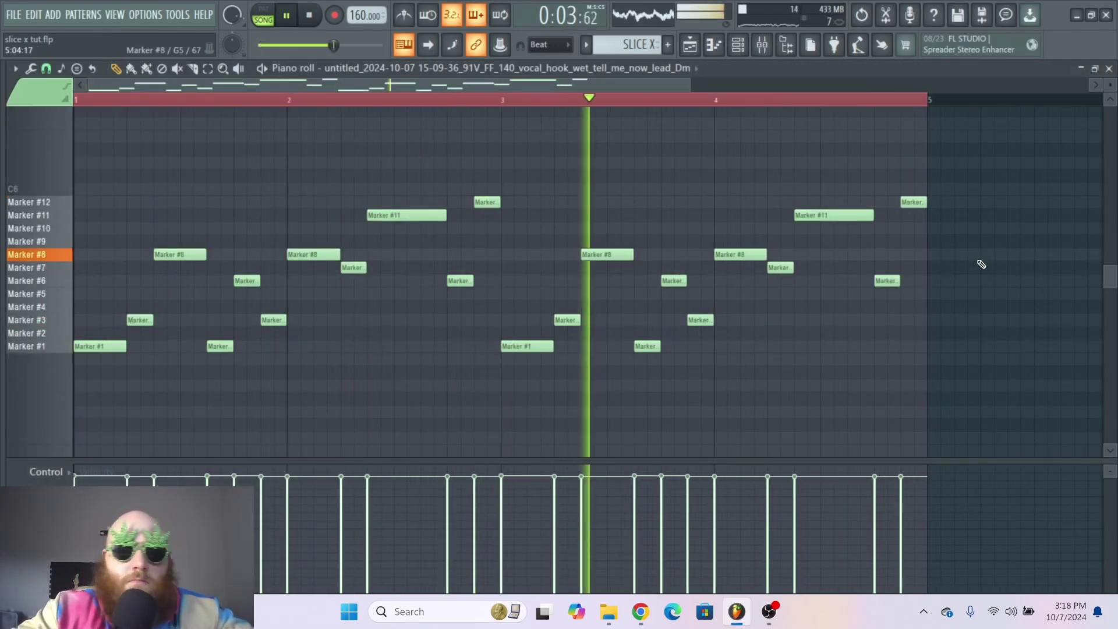
key("space")
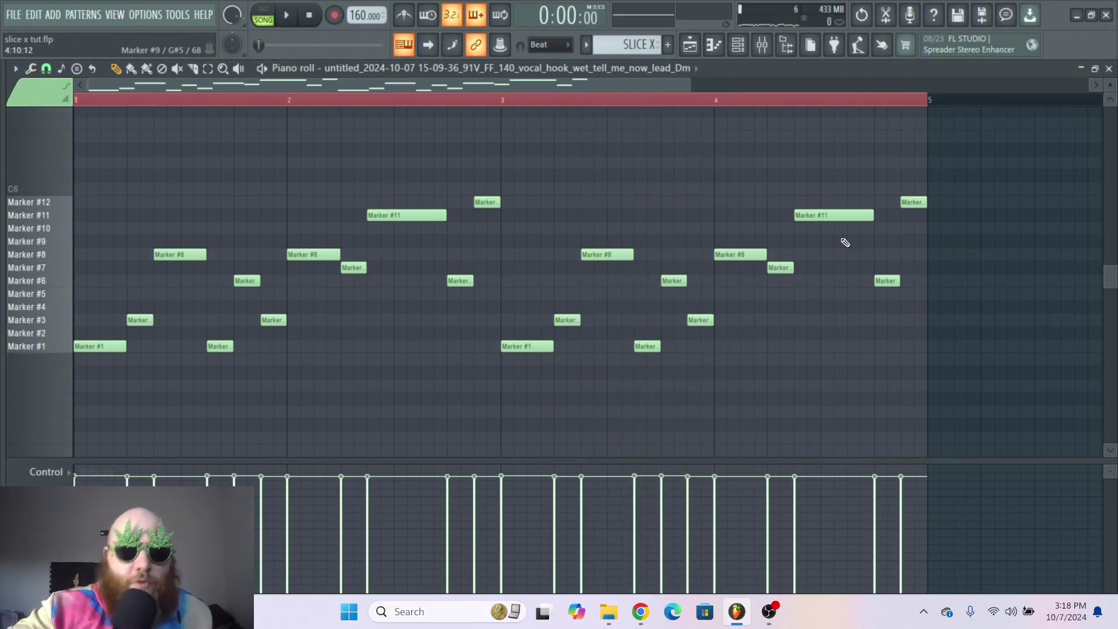
left_click(178, 255)
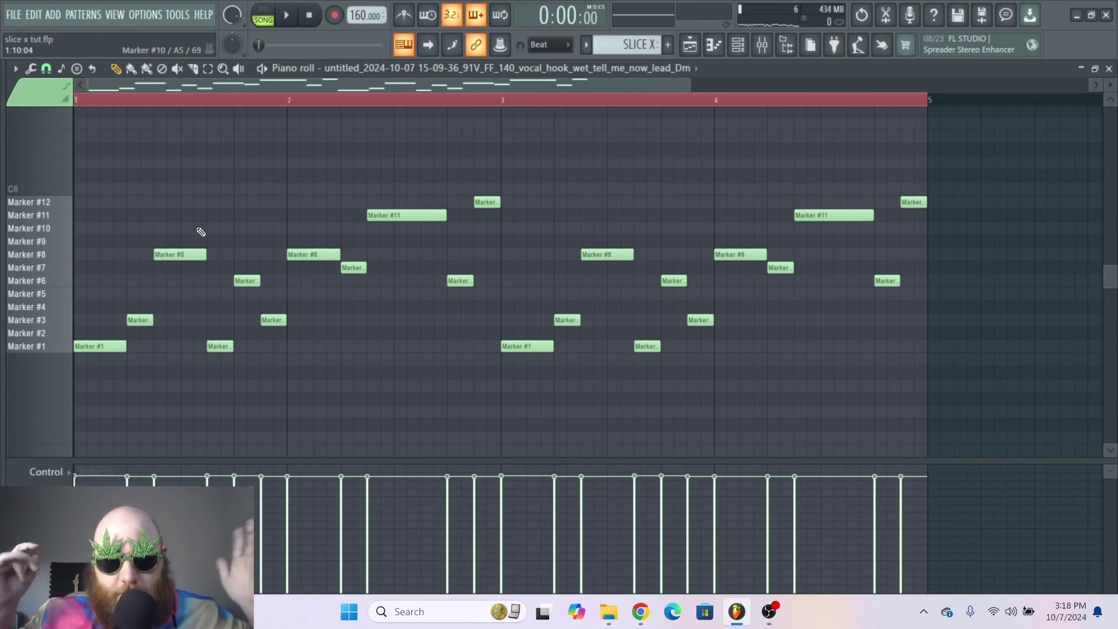
key("alt+F8")
key("alt+F8")
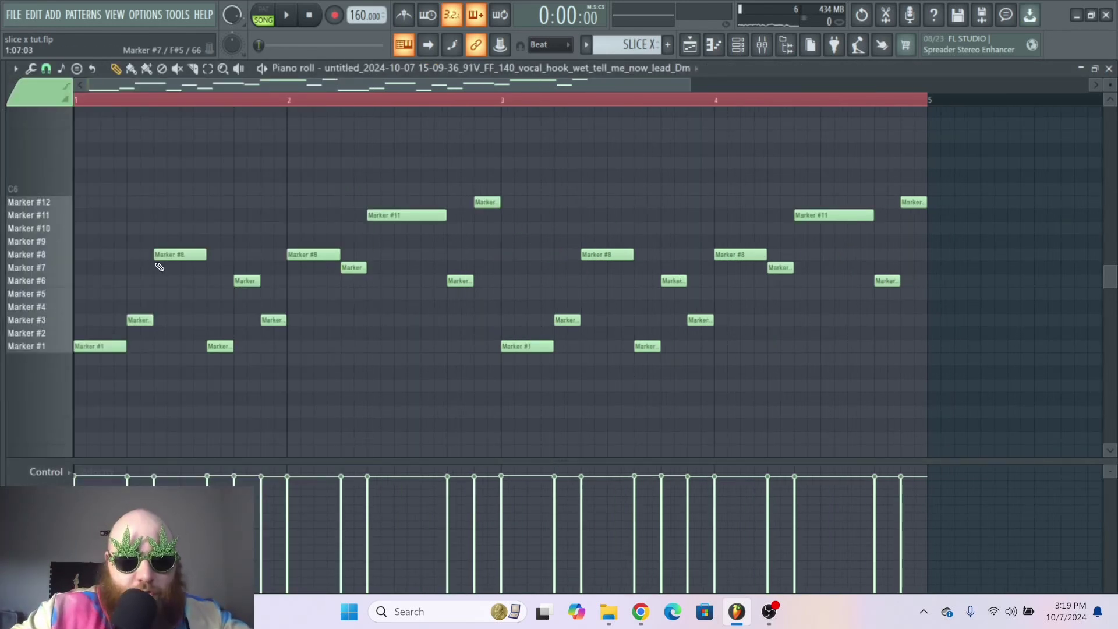
- Add a short Marker #10 slide note at beat 2 and play the pattern to hear it
left_click(158, 229)
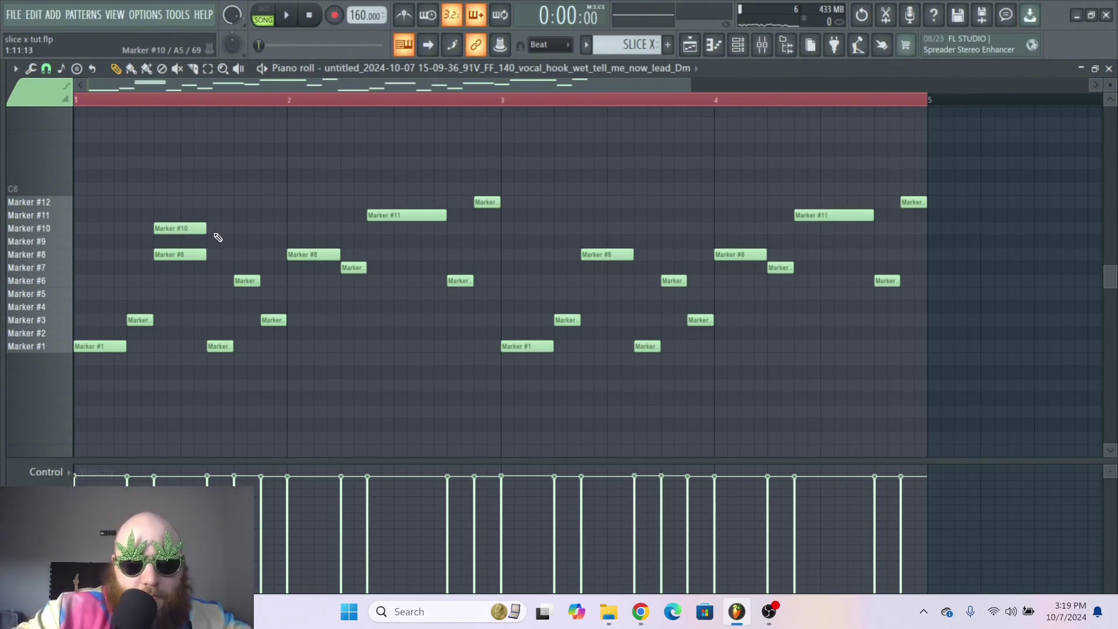
double_click(190, 227)
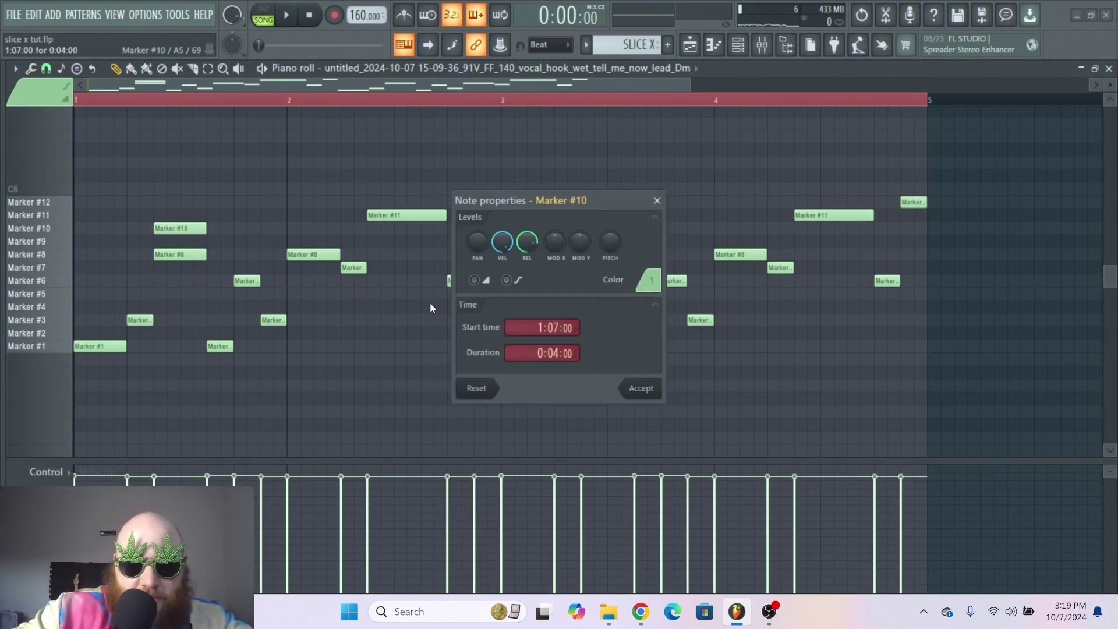
left_click(475, 281)
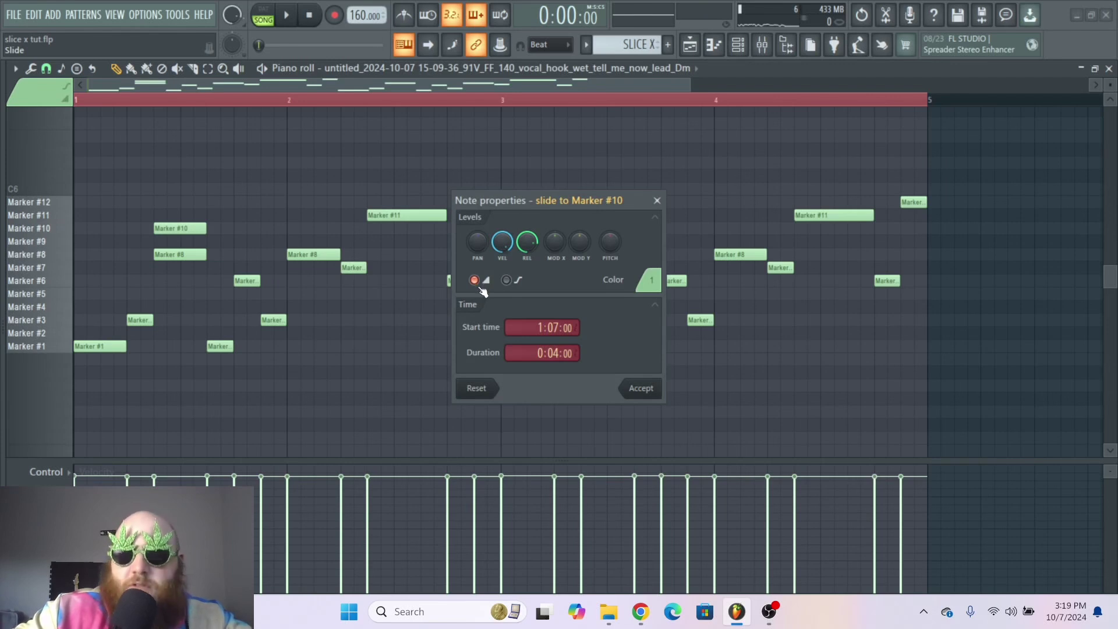
left_click(640, 389)
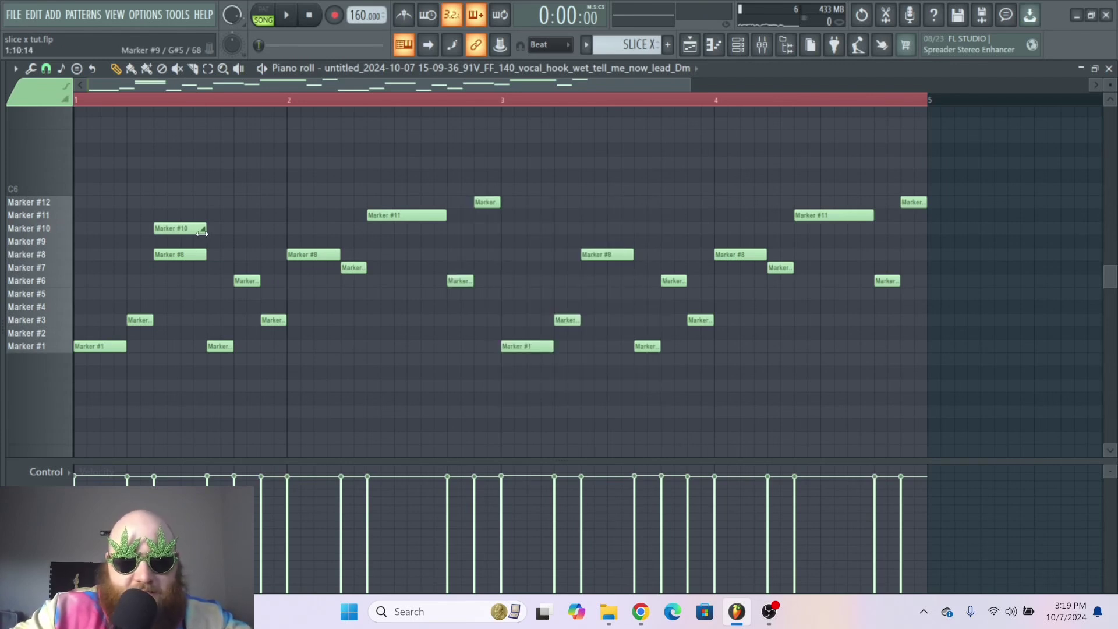
left_click_drag(204, 231, 161, 235)
key("space")
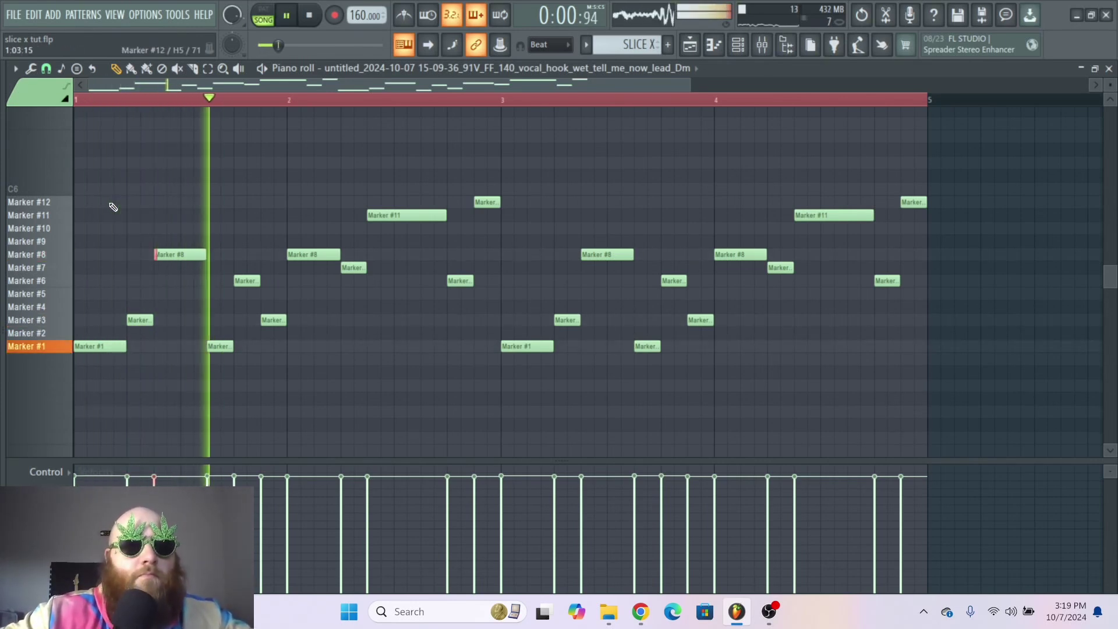
- Switch the event lane to Fine pitch and dip the pitch of the bar-2 Marker #8 slice
key("space")
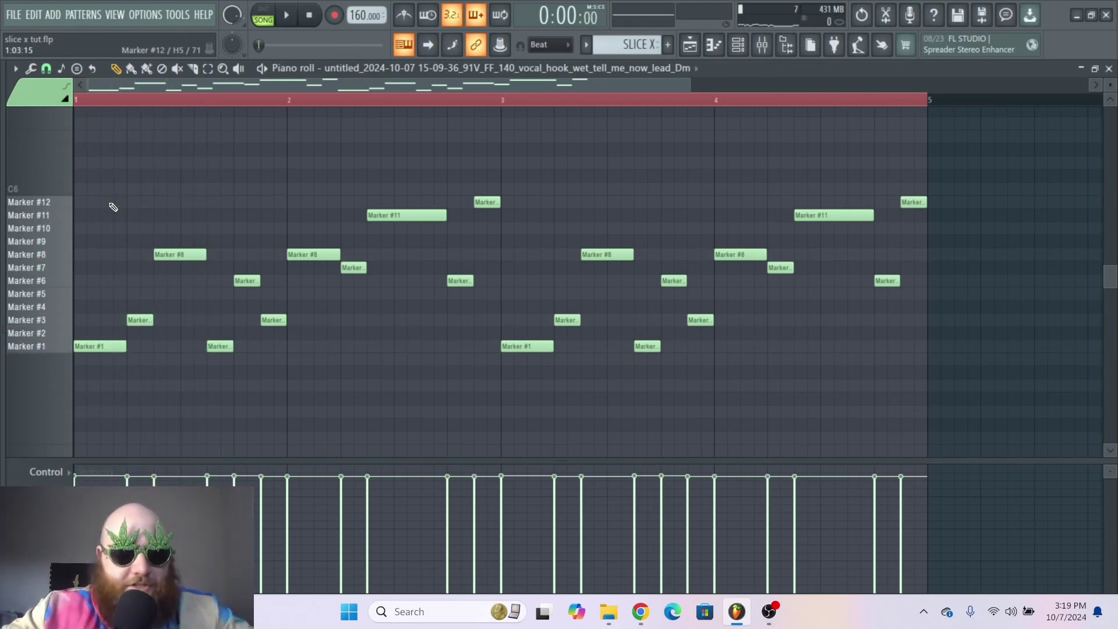
left_click(52, 475)
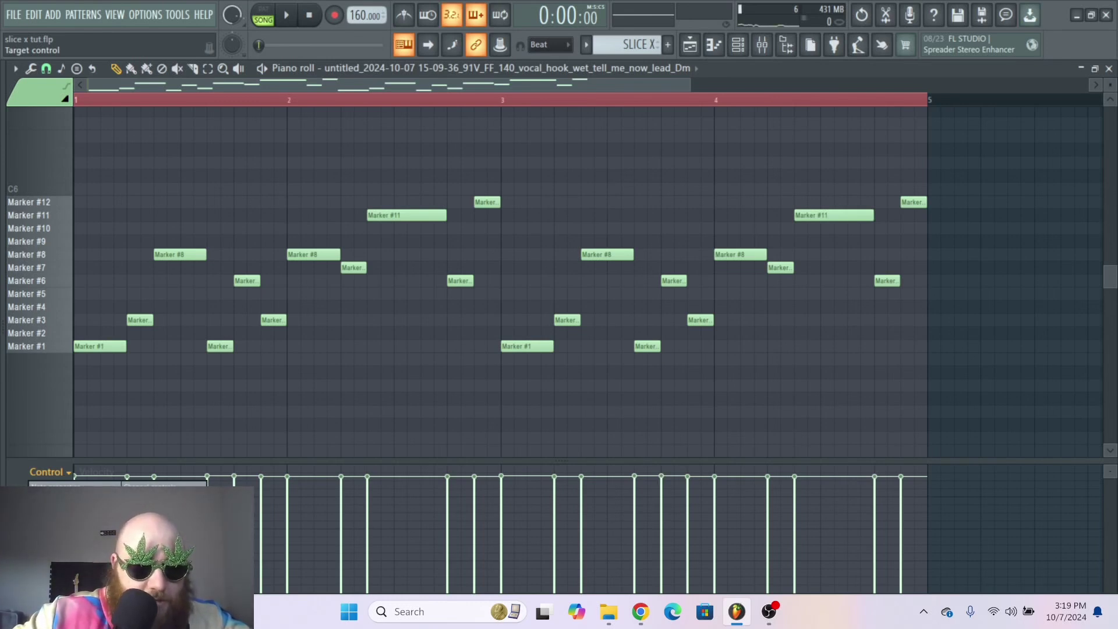
left_click(58, 518)
key("space")
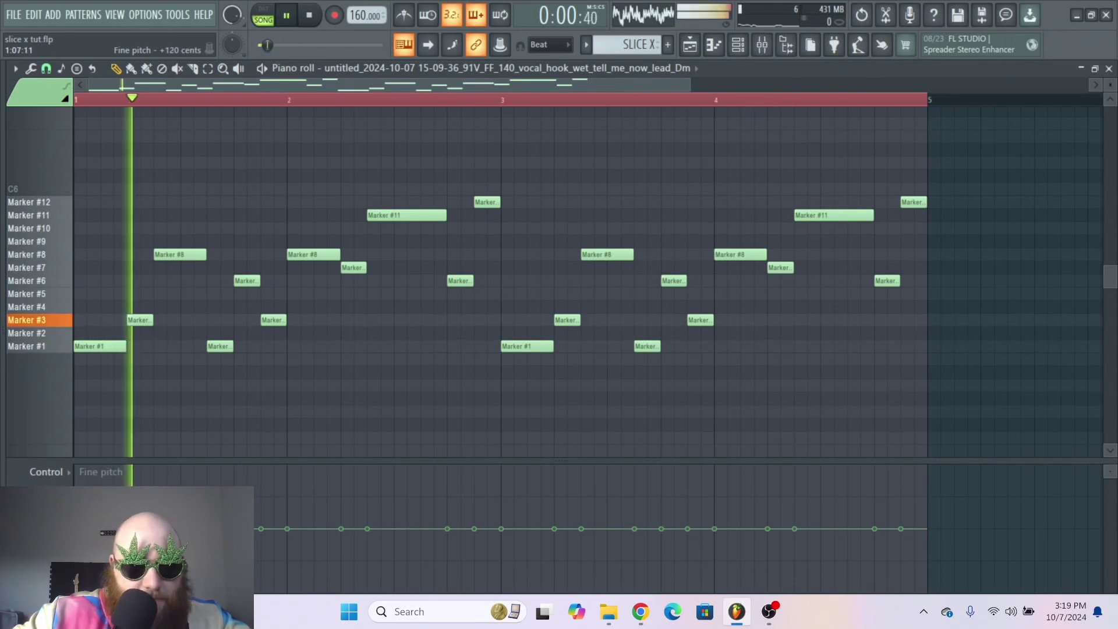
key("space")
key("space")
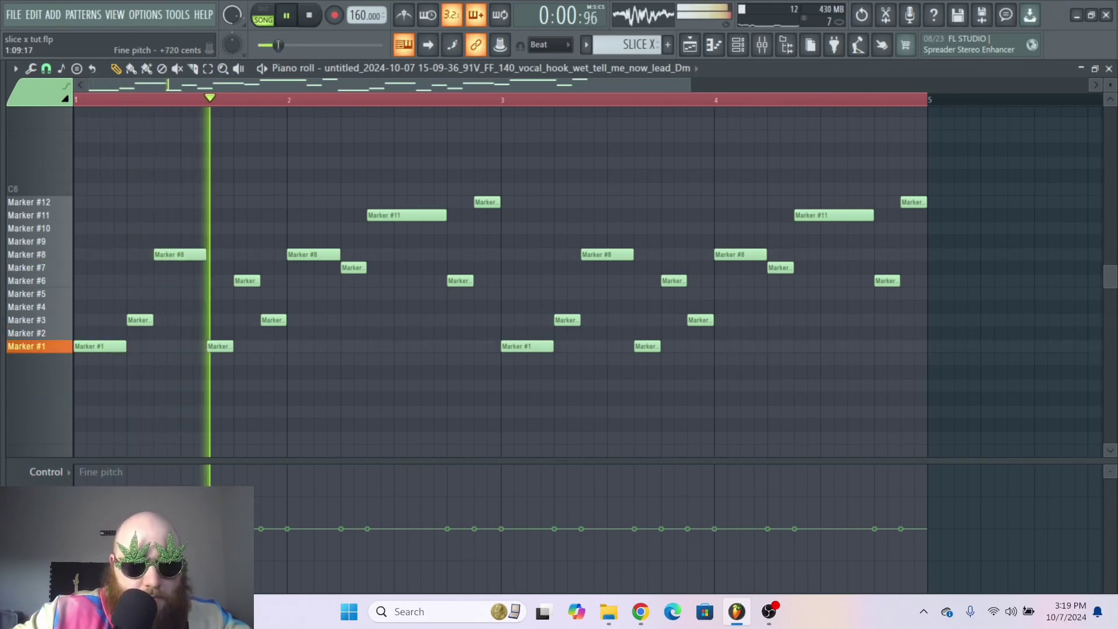
key("space")
key("space")
key("space")
key("space")
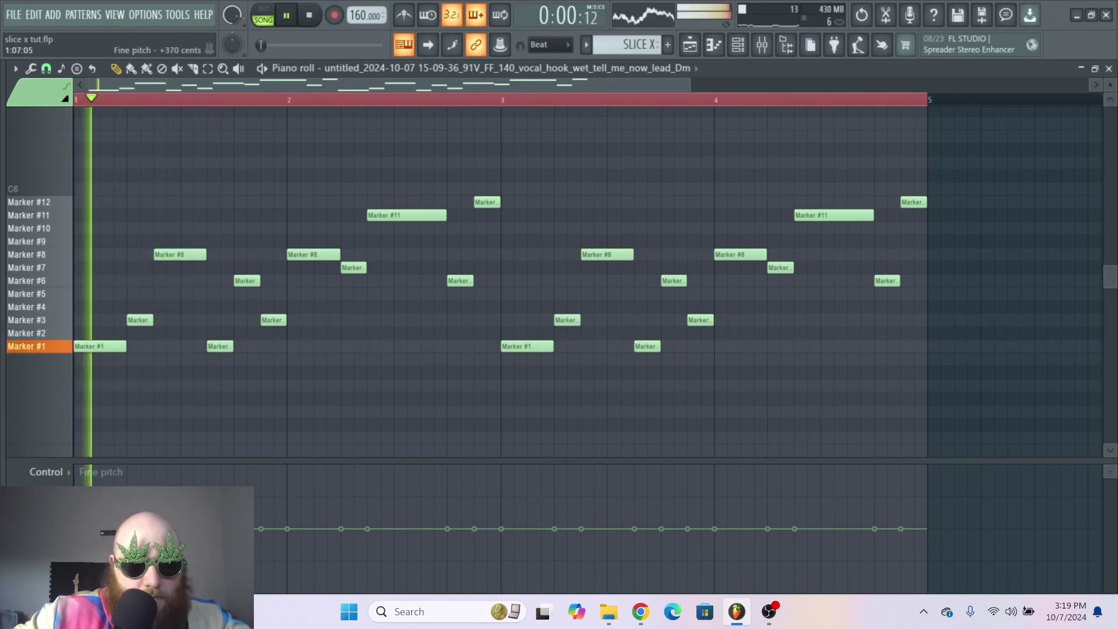
left_click(314, 544)
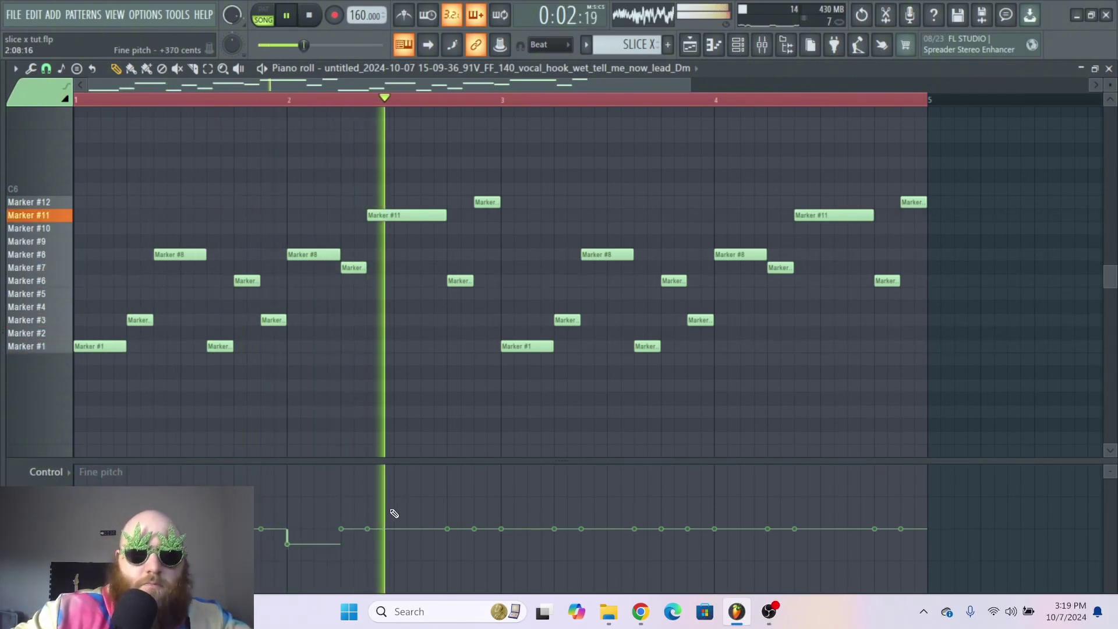
key("space")
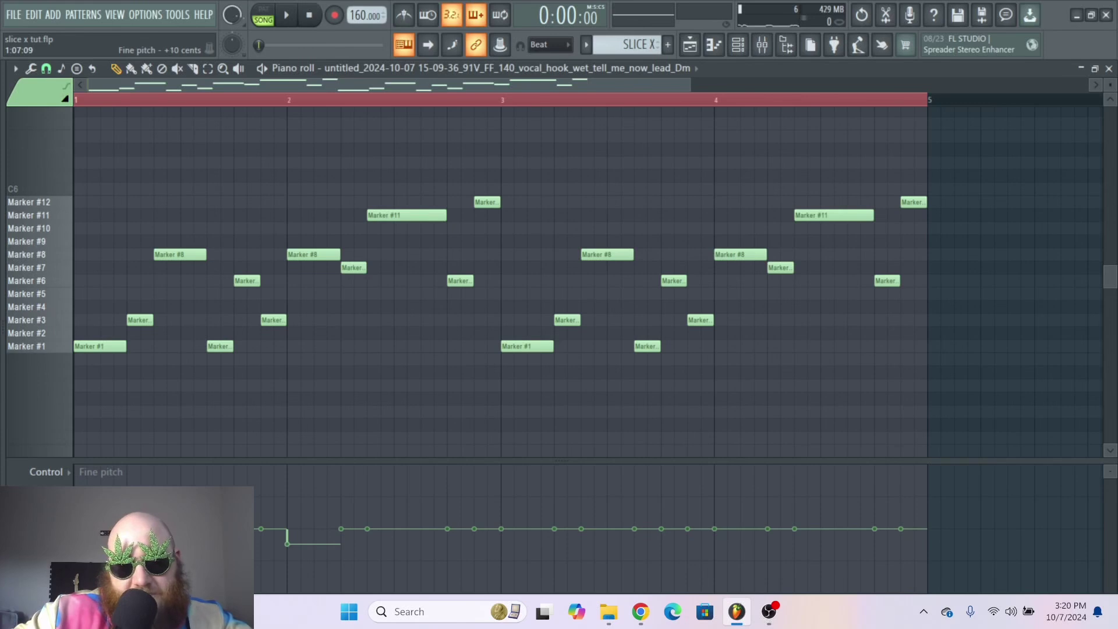
left_click_drag(289, 538, 287, 528)
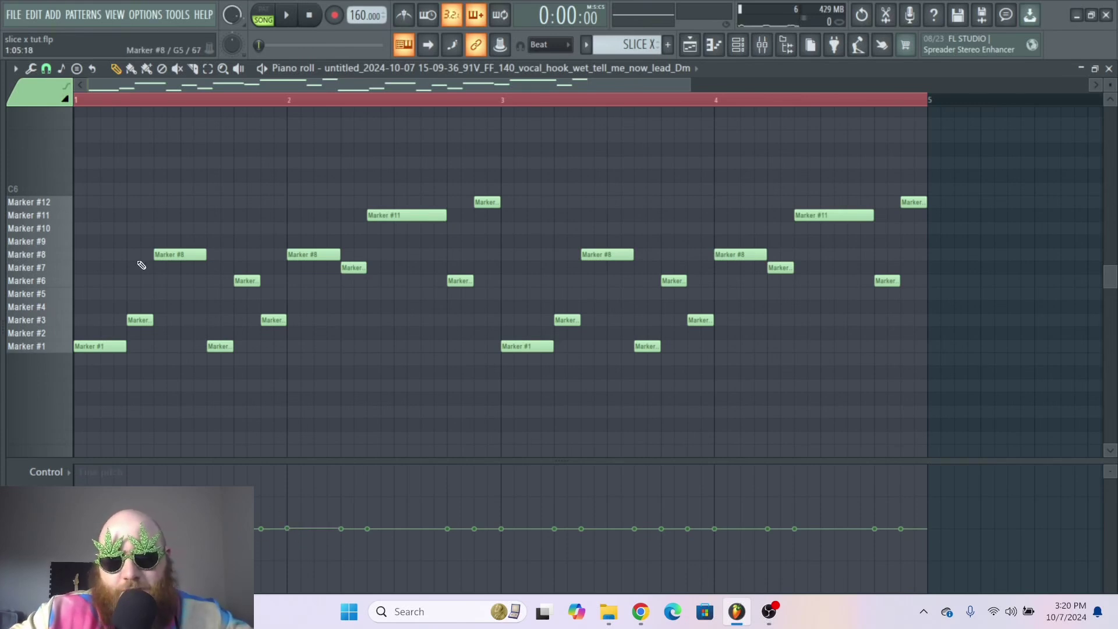
- Preview Marker #8, reopen Slicex, move it up-left, and open then close its plugin options
left_click(169, 256)
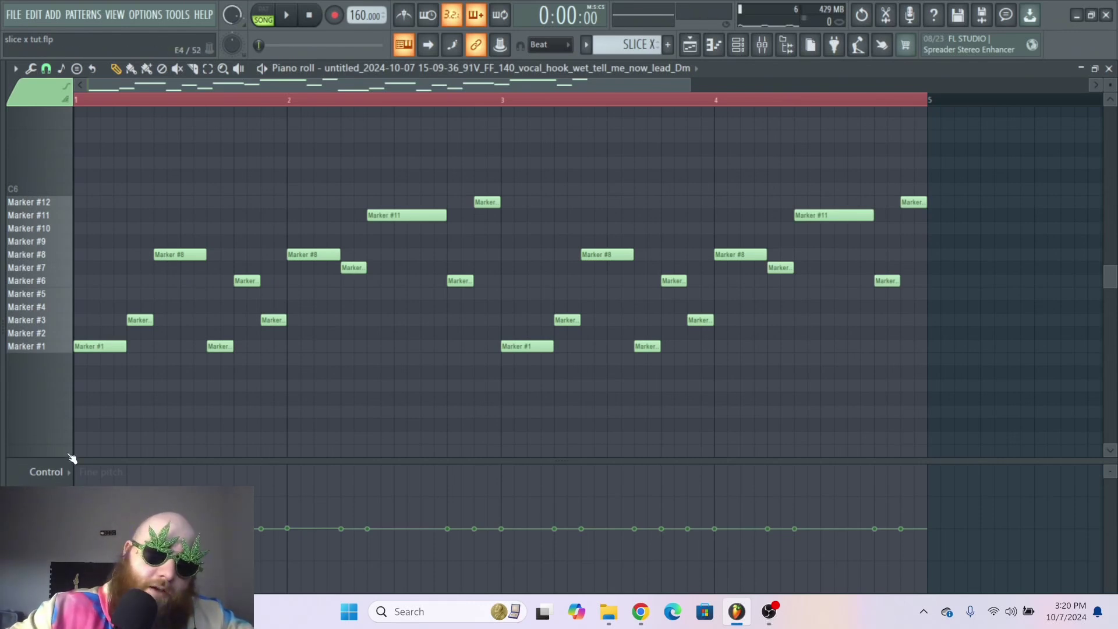
left_click(60, 472)
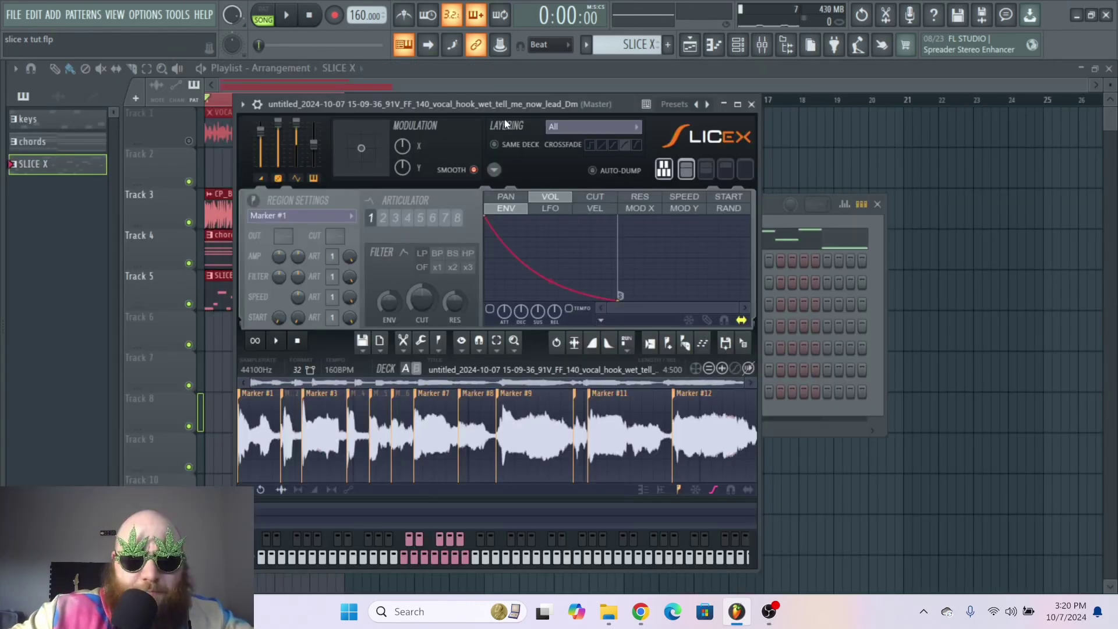
left_click_drag(486, 108, 449, 97)
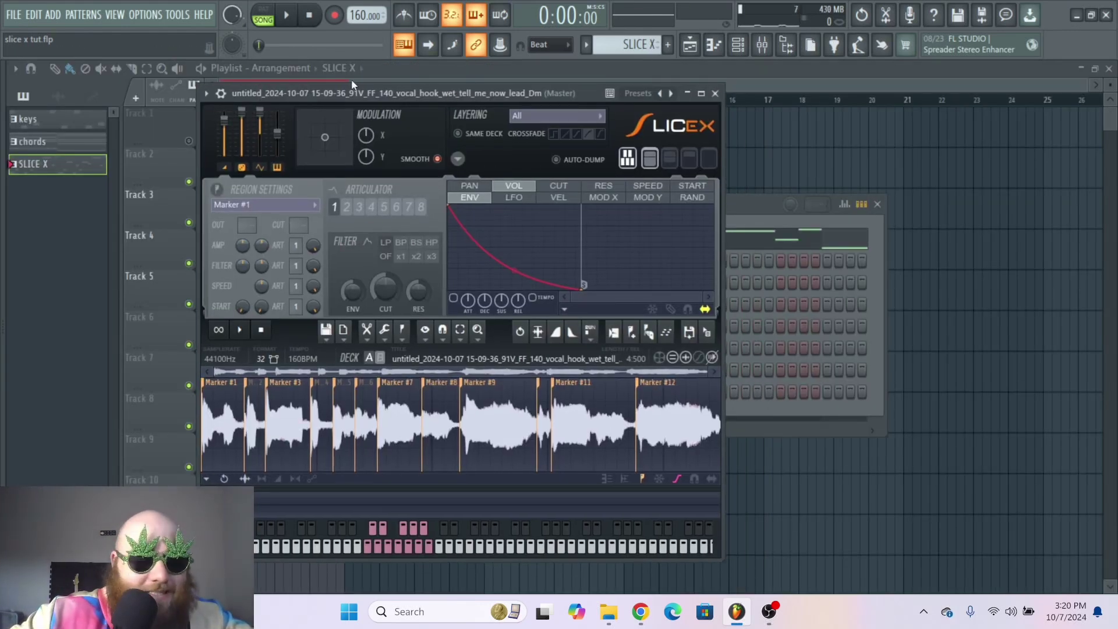
left_click(206, 94)
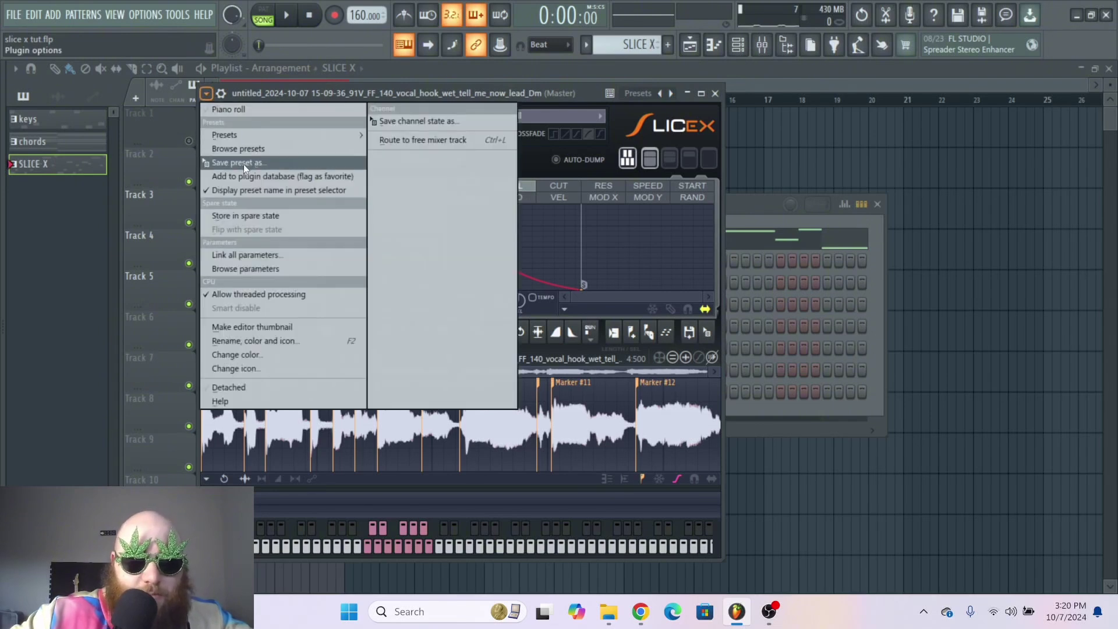
left_click(498, 94)
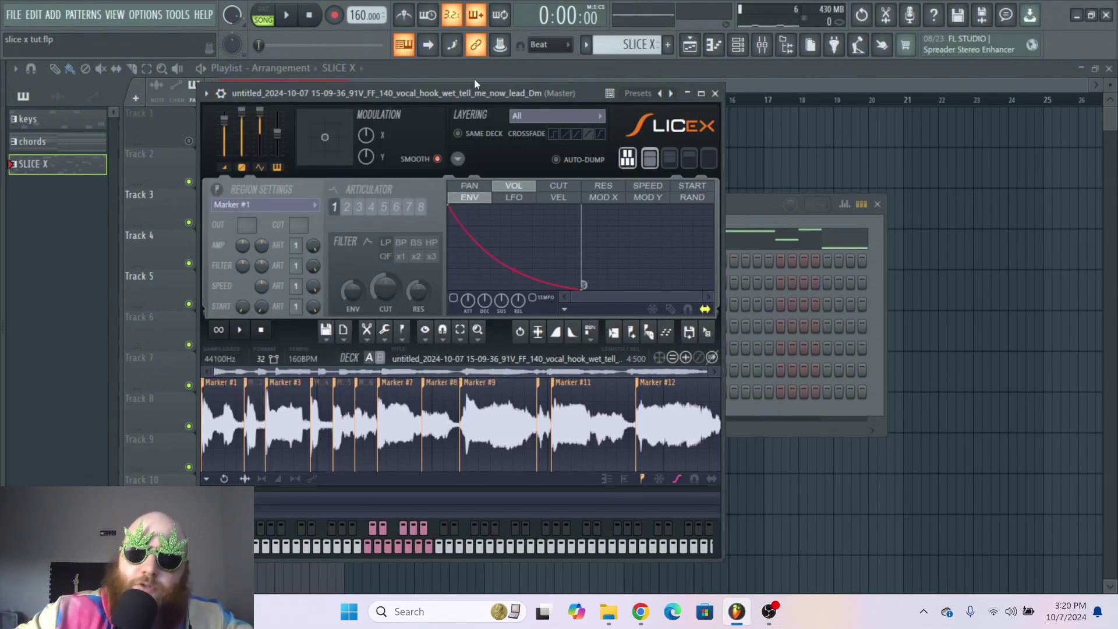